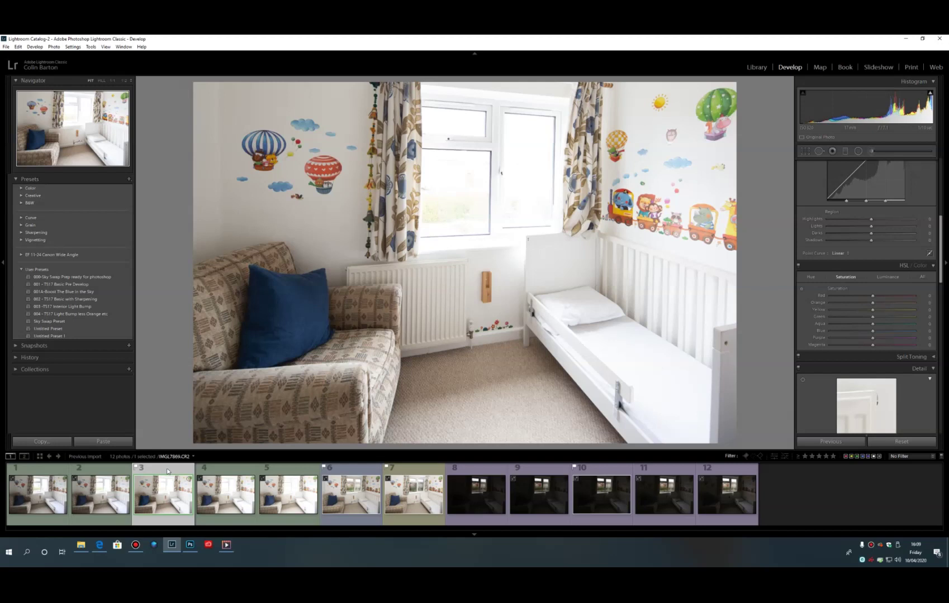
Review the exposures, select photos 3, 6, 7 and 10 together, and open them as layers in a single Photoshop document.
click(360, 473)
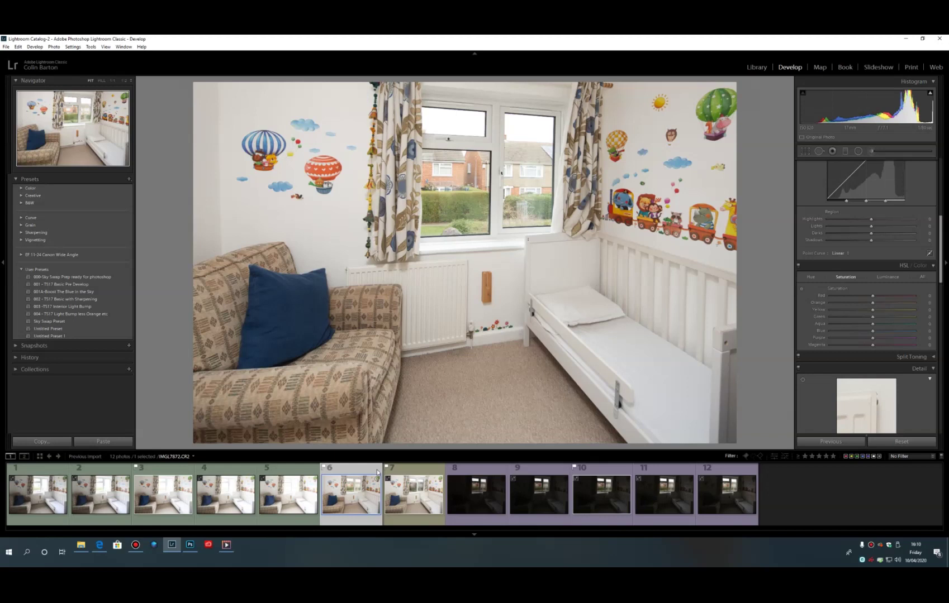
click(415, 472)
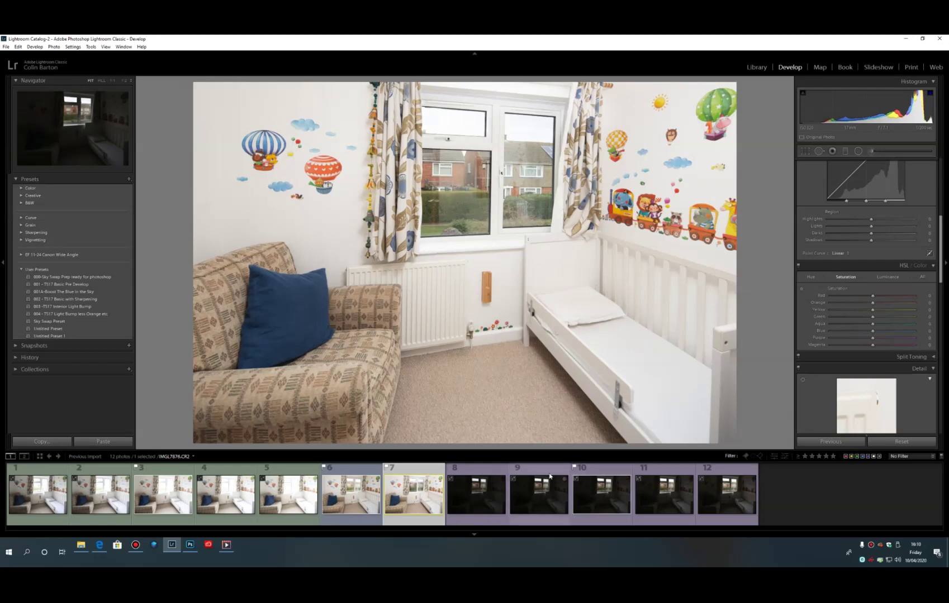
click(604, 472)
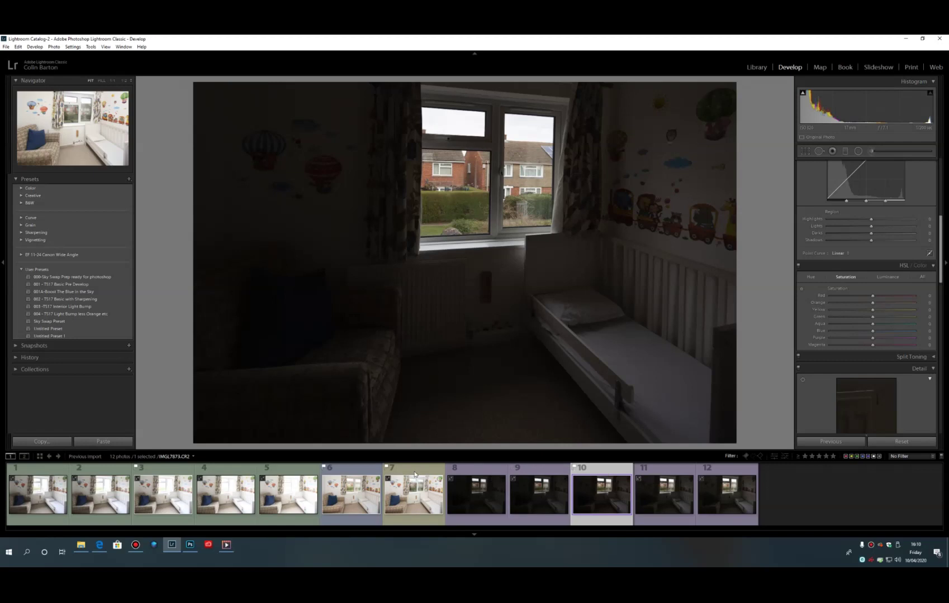
ctrl+click(413, 491)
ctrl+click(367, 471)
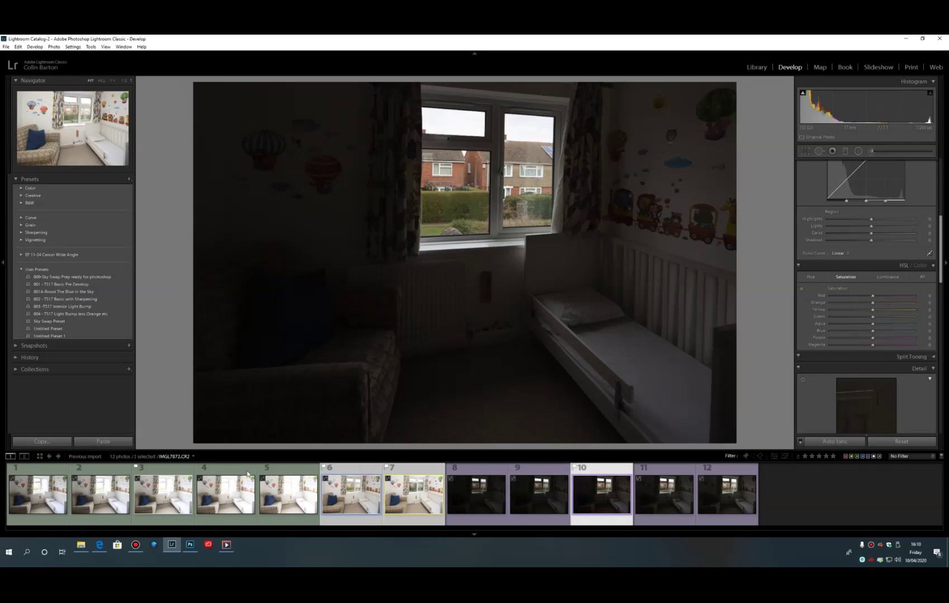
ctrl+click(162, 474)
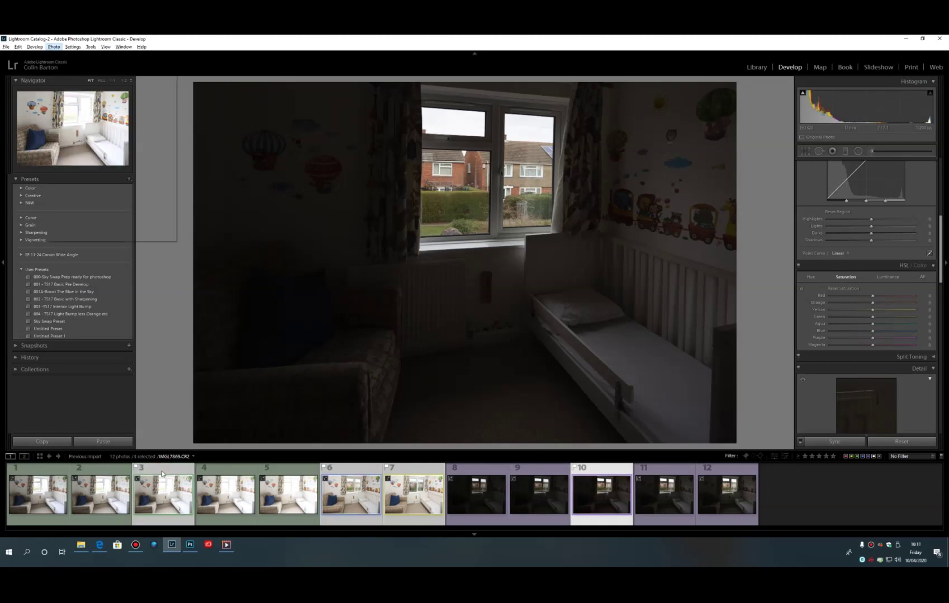
key(alt+p)
key(i)
key(Up)
key(Return)
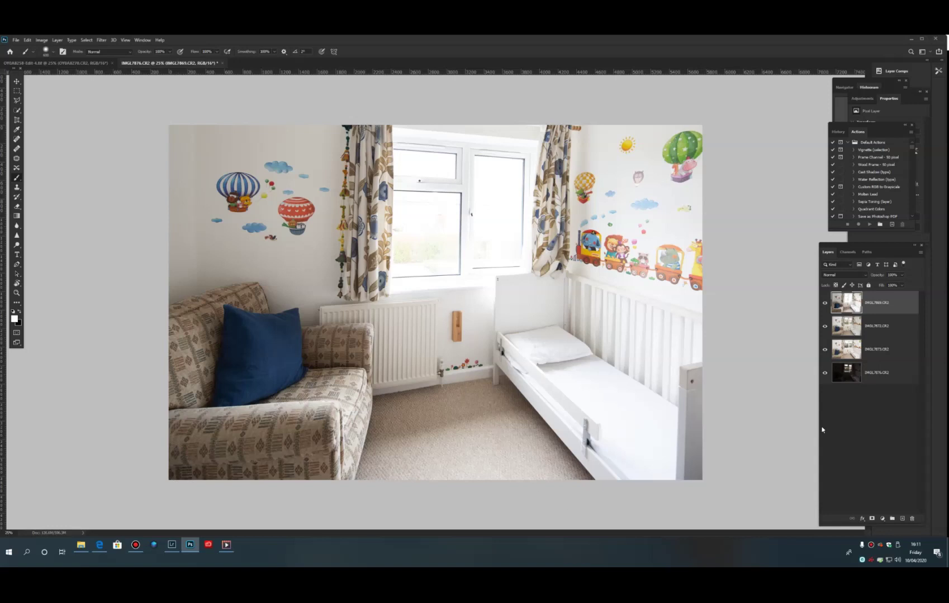
Hide the top IMGL7869 layer and neutralize the color cast of the IMGL7872 layer with Match Color.
click(825, 303)
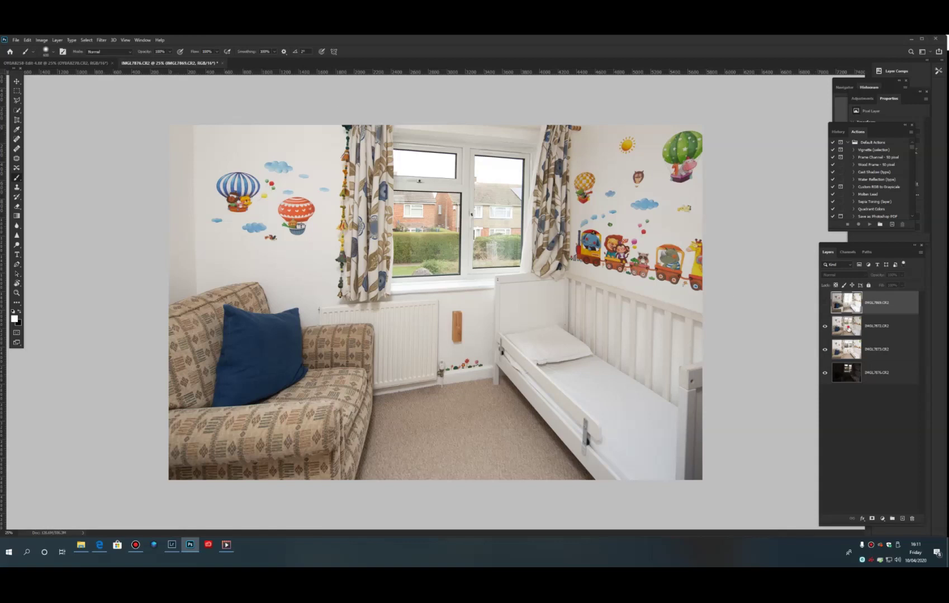
click(848, 328)
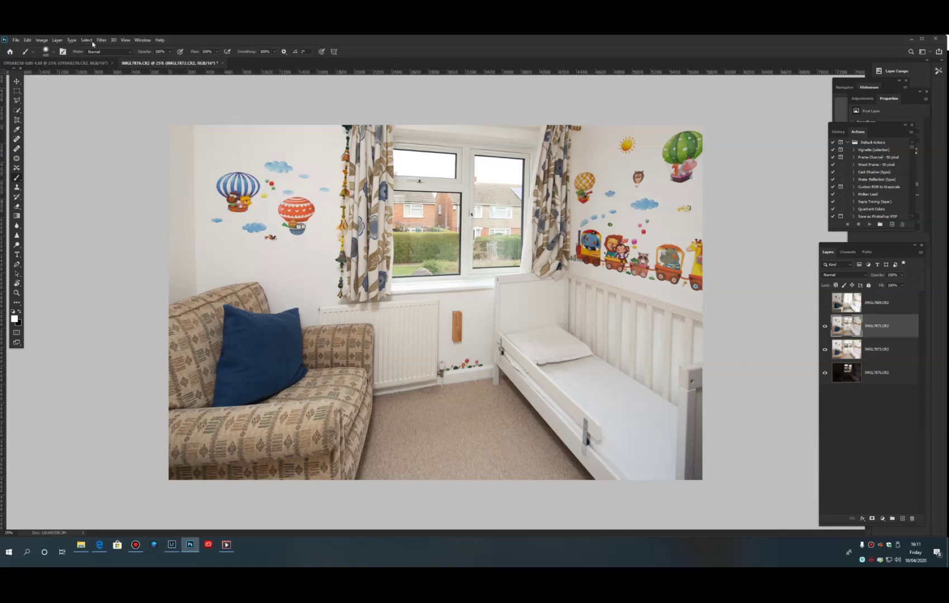
click(41, 41)
mouse_move(61, 59)
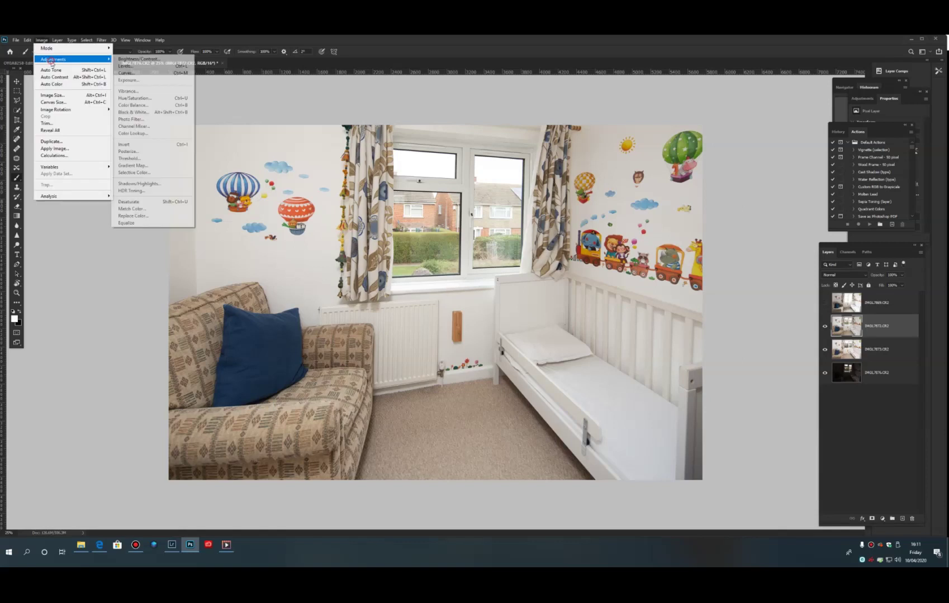
click(153, 210)
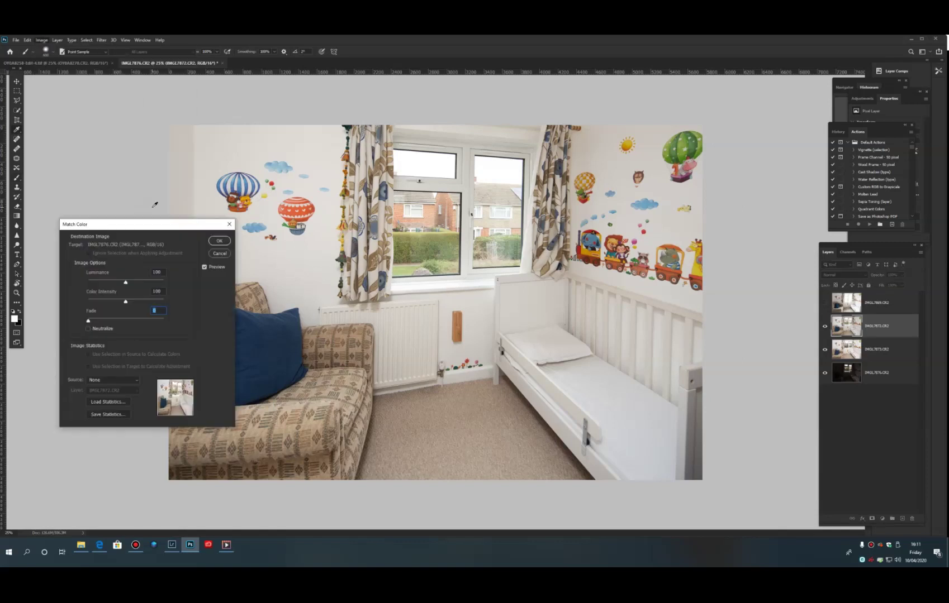
click(88, 329)
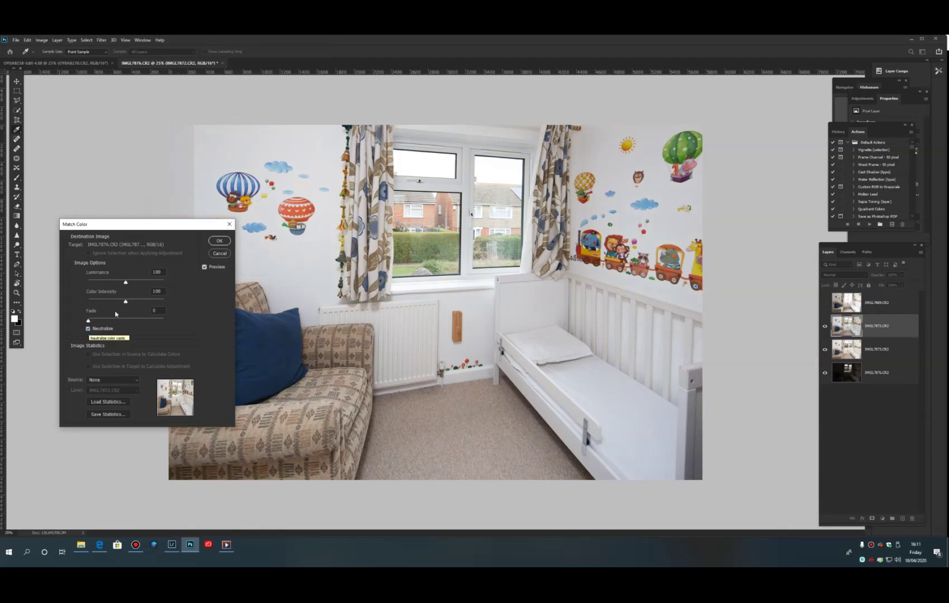
click(219, 241)
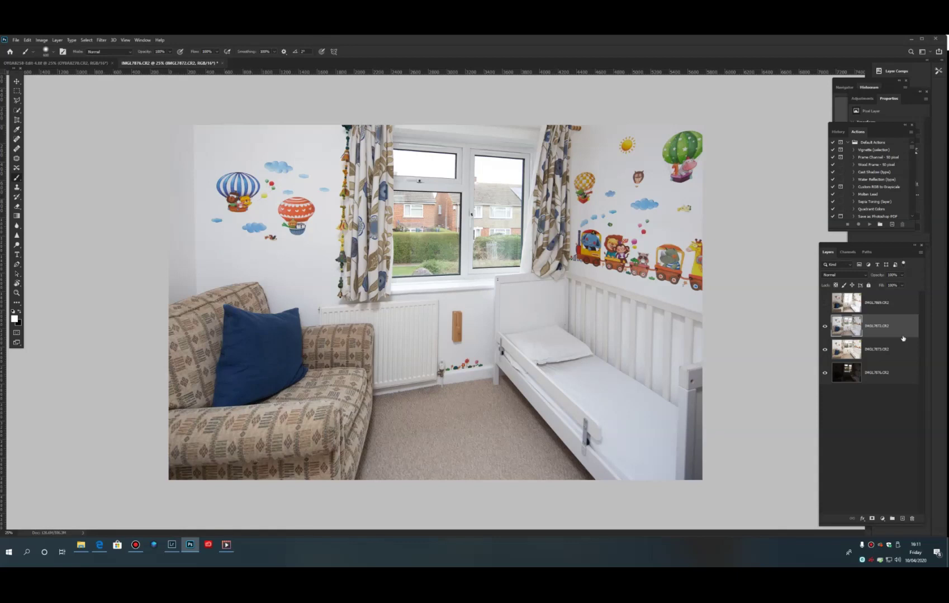
Show the IMGL7869 layer again, set its blend mode to Luminosity and lower its opacity to about 50%.
click(824, 304)
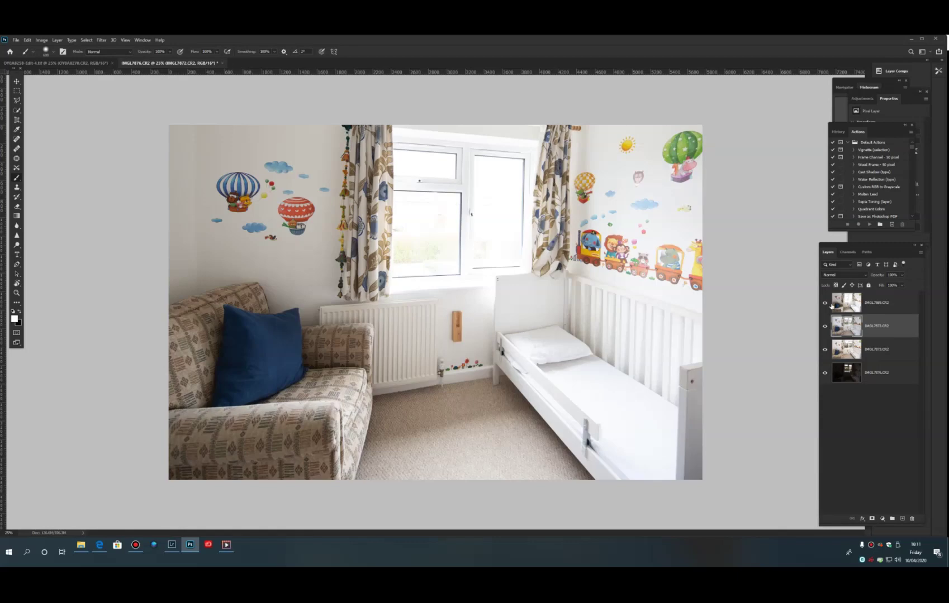
click(875, 303)
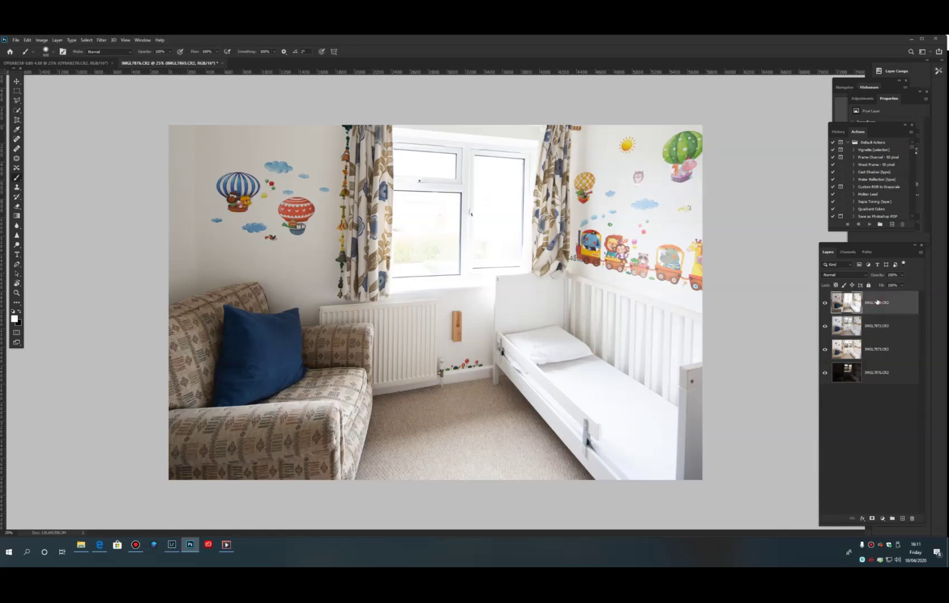
click(844, 276)
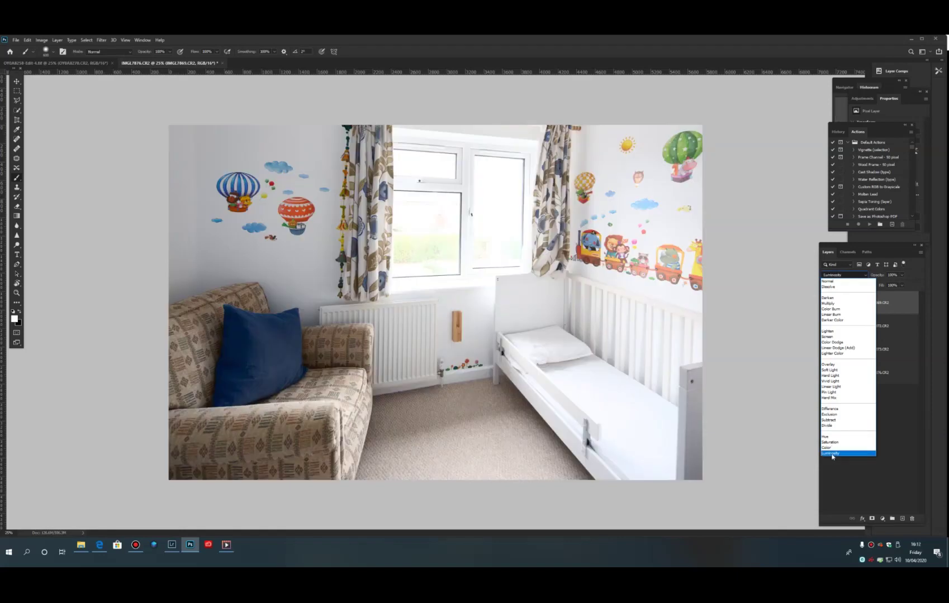
click(831, 454)
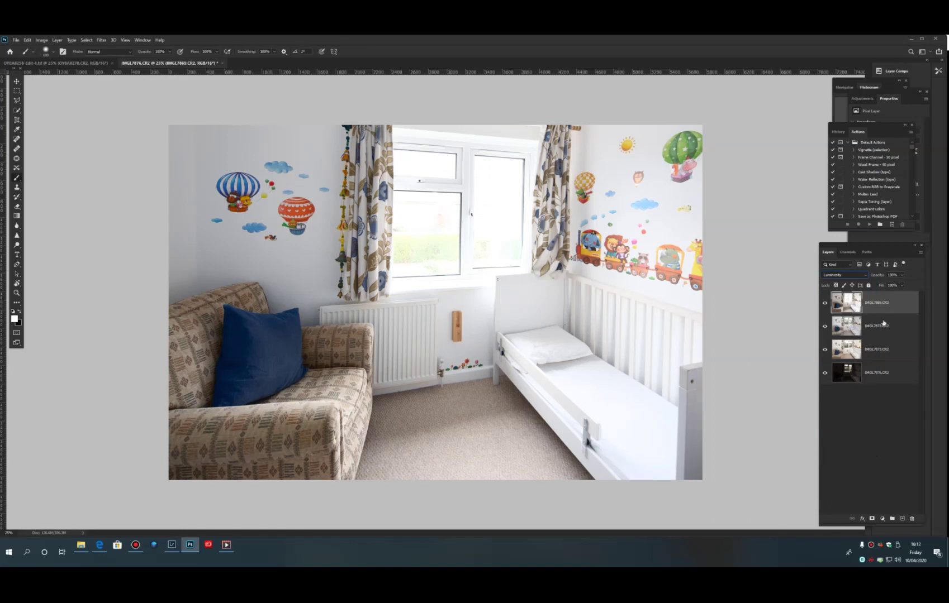
click(902, 277)
drag(903, 285, 885, 285)
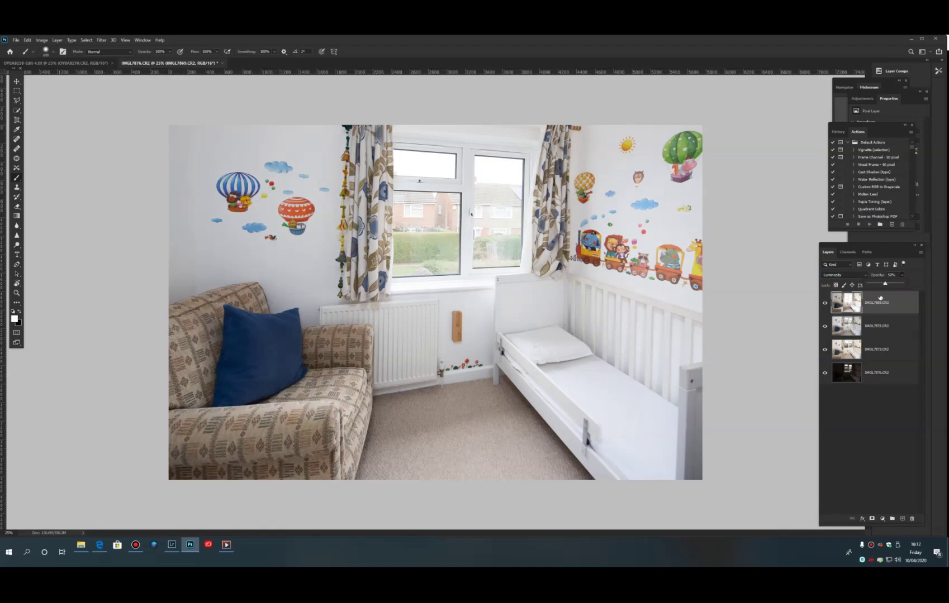
click(863, 451)
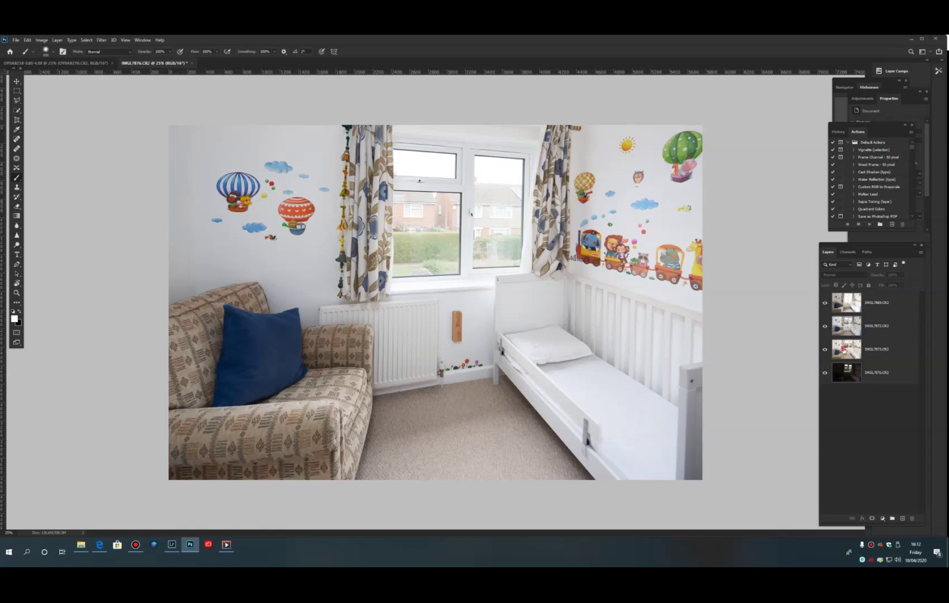
Hide the two upper layers and neutralize the color cast of the IMGL7873 layer with Match Color.
click(843, 350)
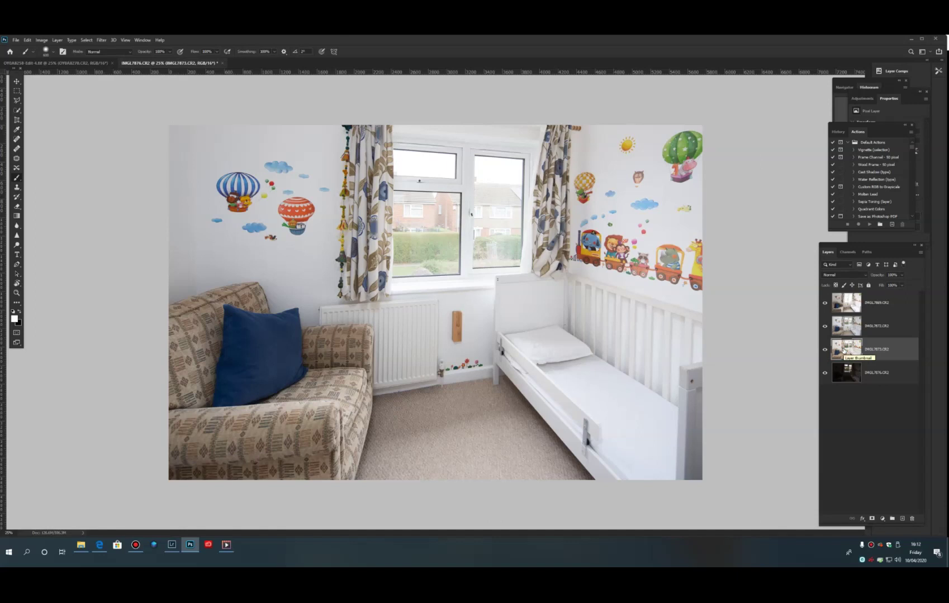
click(825, 306)
click(824, 327)
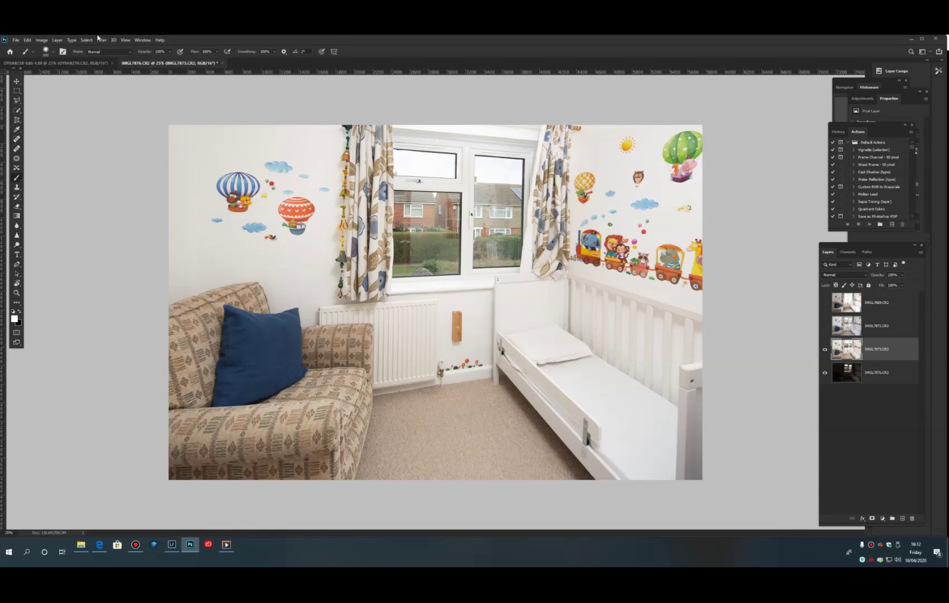
click(41, 40)
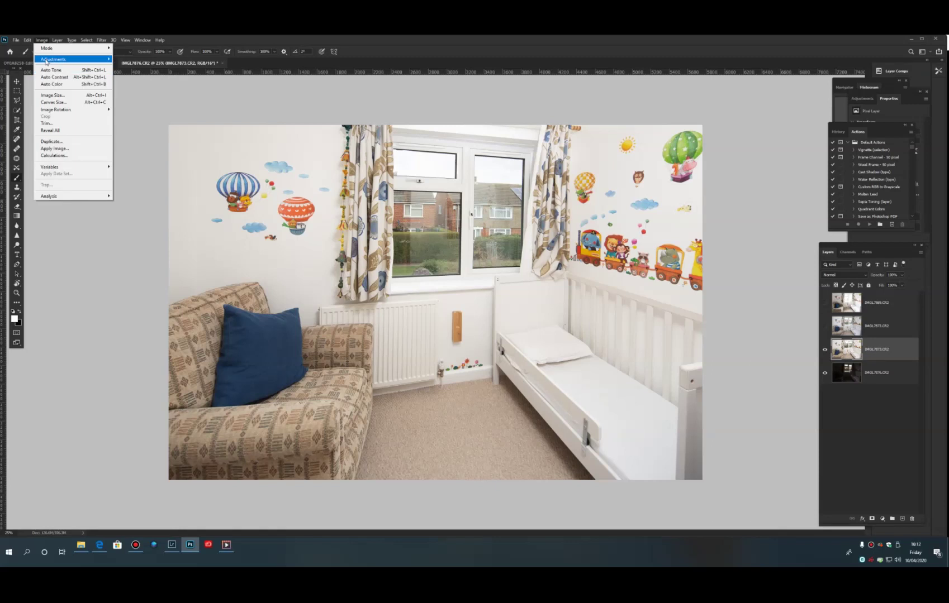
mouse_move(62, 59)
click(132, 208)
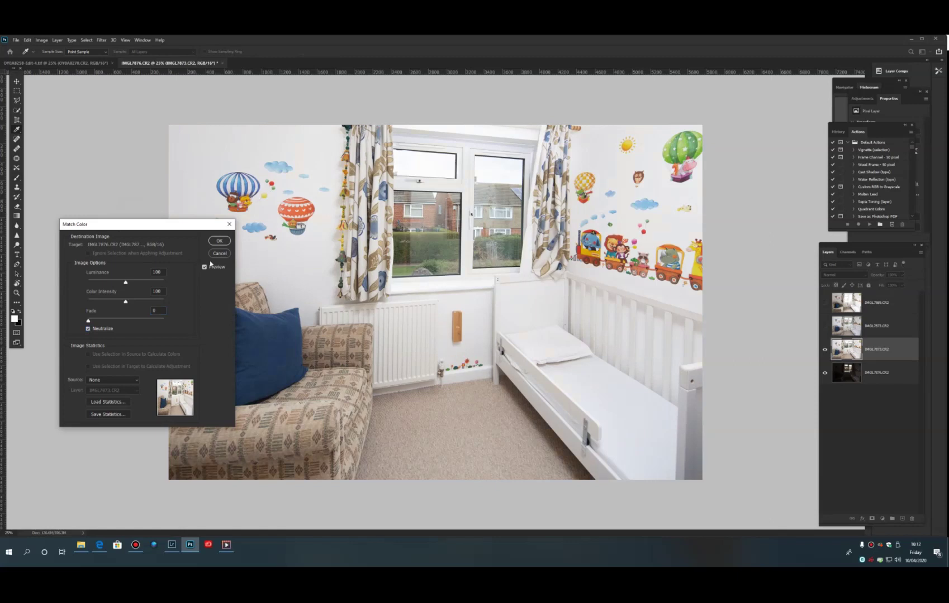
click(219, 241)
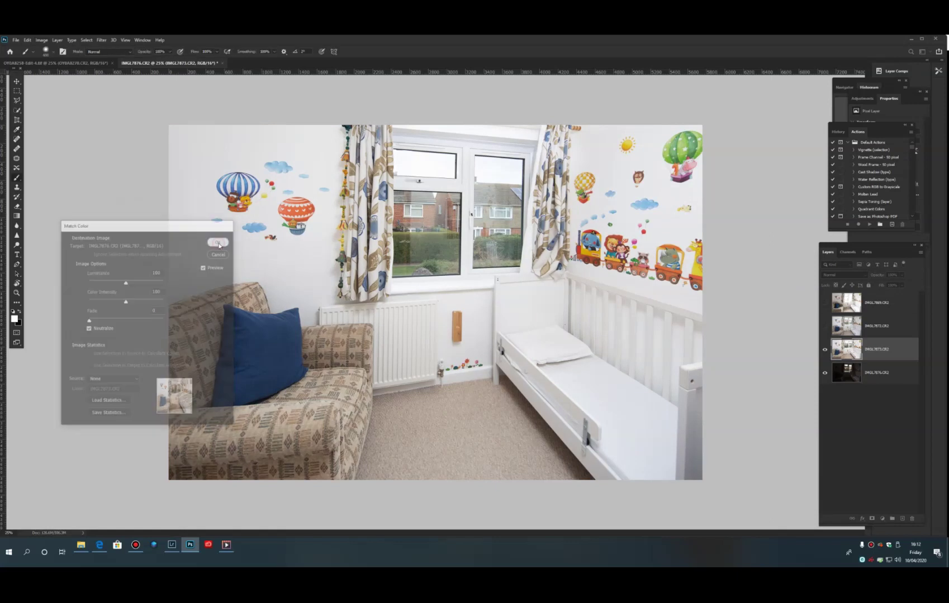
Show the IMGL7872 and IMGL7869 layers again and move the IMGL7873 layer to the top of the stack.
click(825, 325)
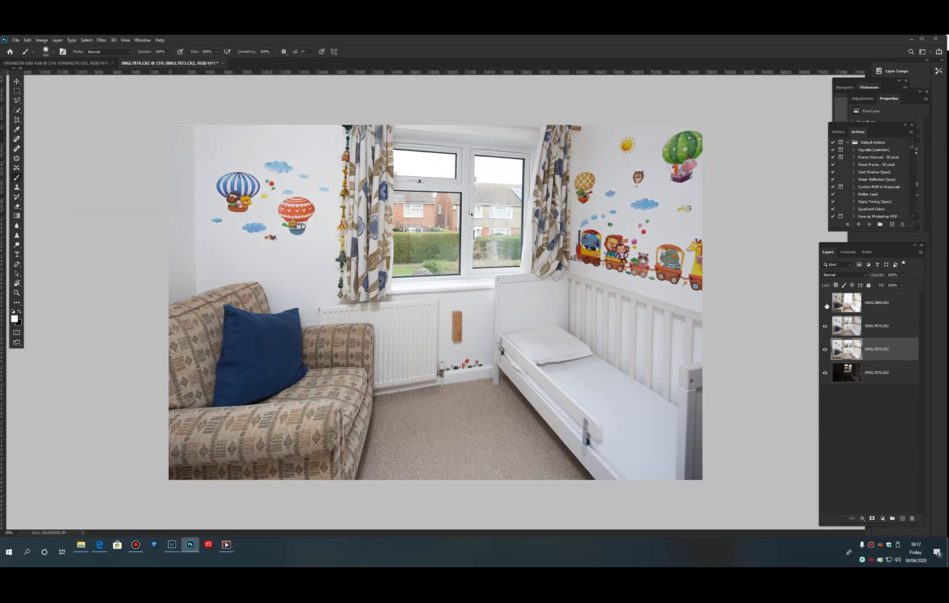
click(824, 303)
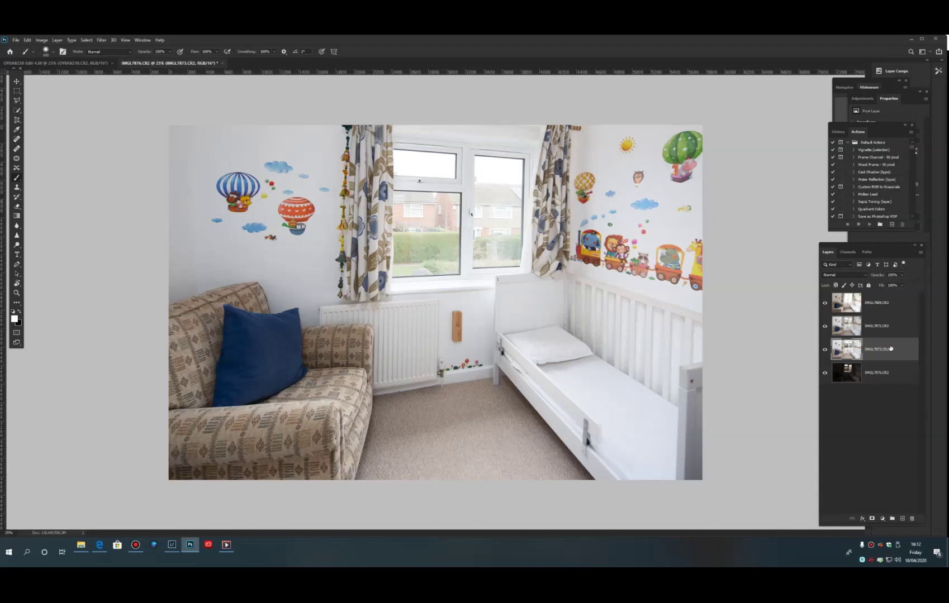
drag(888, 333, 887, 293)
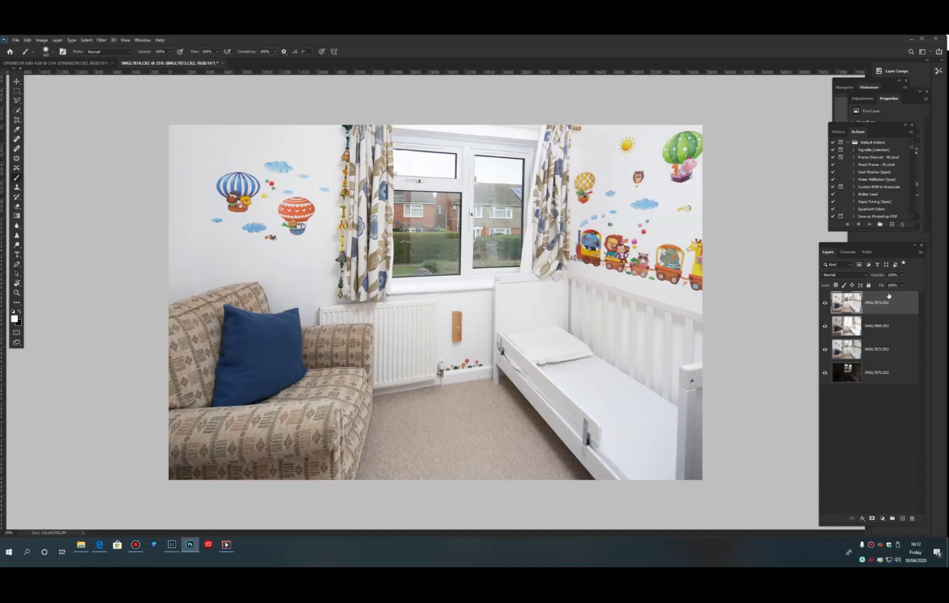
Add a black mask to the IMGL7873 layer and paint white over the whole window area to reveal it.
alt+click(871, 519)
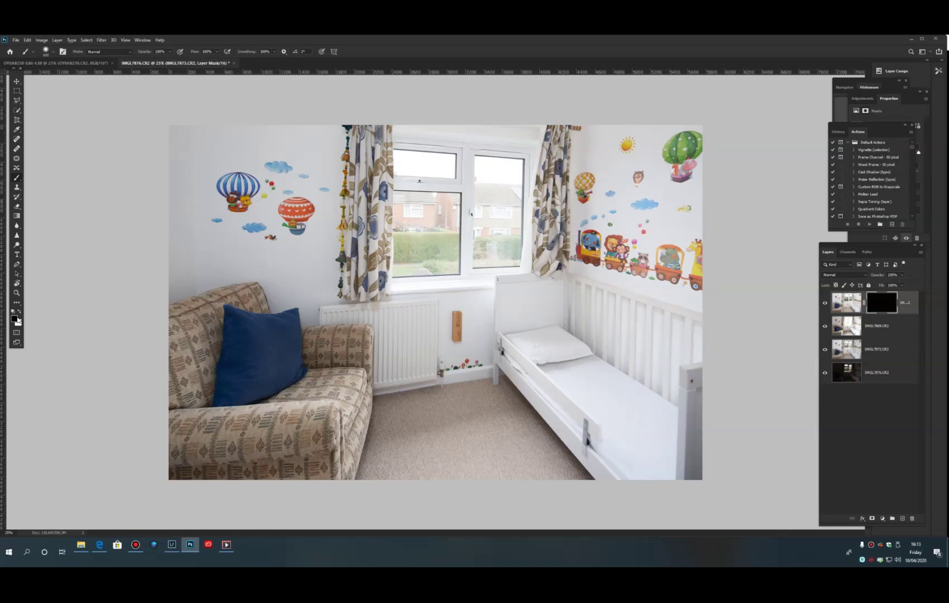
click(20, 312)
click(20, 311)
click(21, 312)
click(20, 311)
click(20, 311)
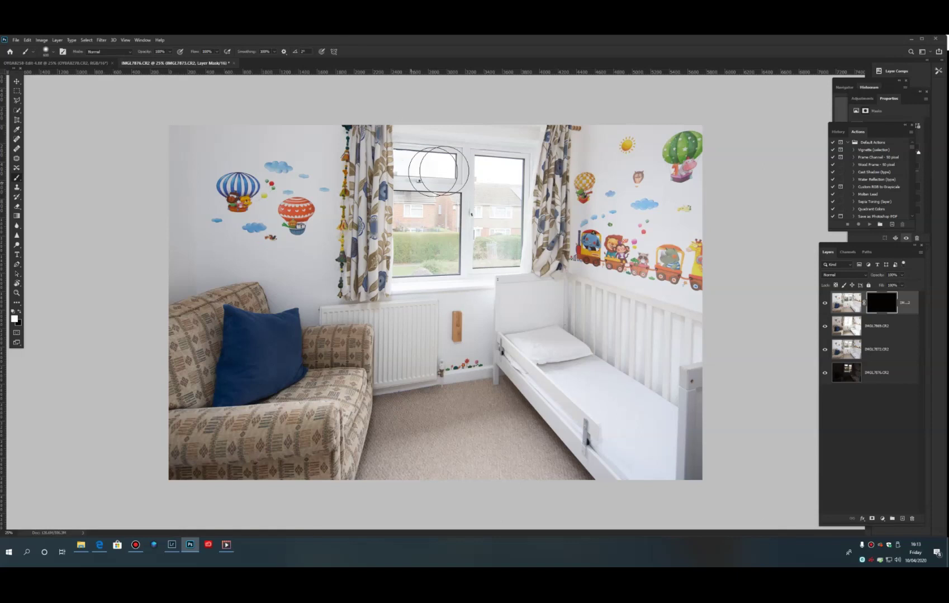
mouse_move(517, 190)
mouse_down()
mouse_move(496, 265)
mouse_move(483, 142)
mouse_up()
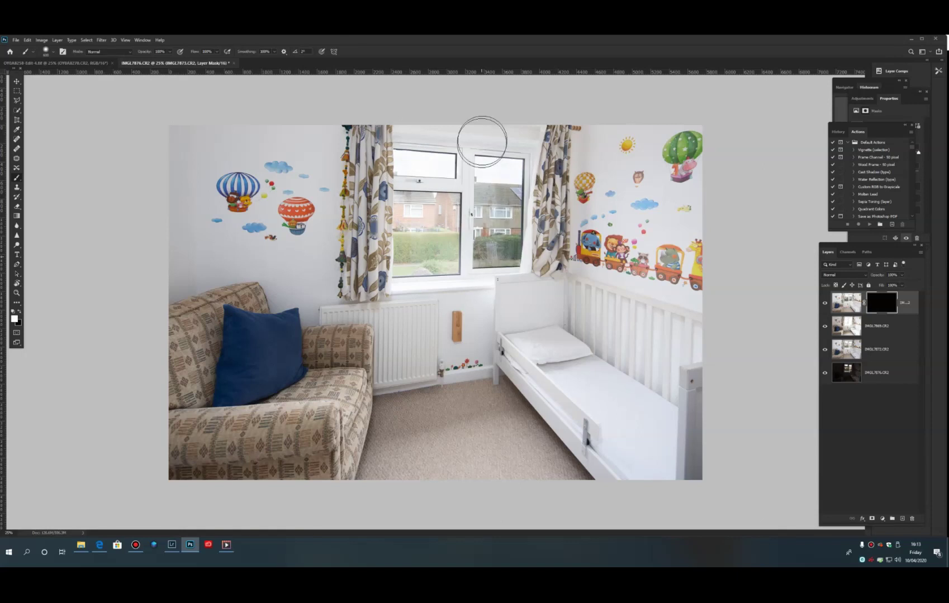
mouse_move(442, 250)
mouse_down()
mouse_move(412, 257)
mouse_move(381, 290)
mouse_move(394, 235)
mouse_up()
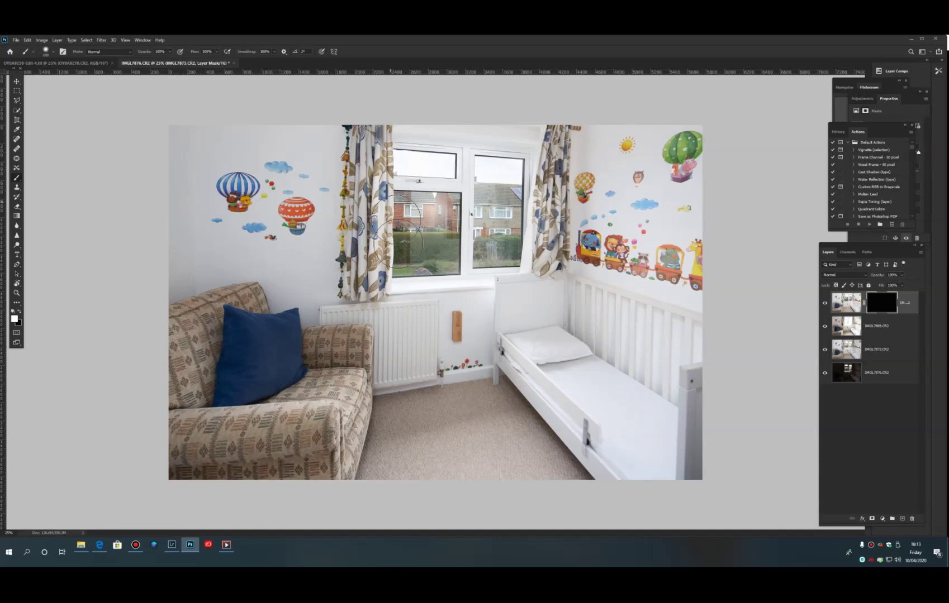
drag(457, 196, 492, 271)
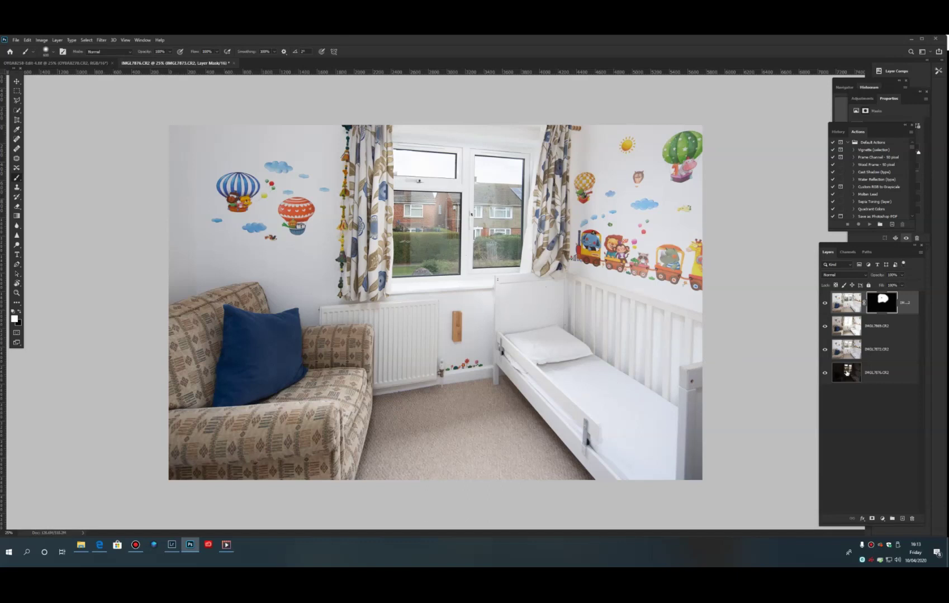
Move the dark IMGL7876 layer from the bottom to the top of the layer stack.
click(848, 372)
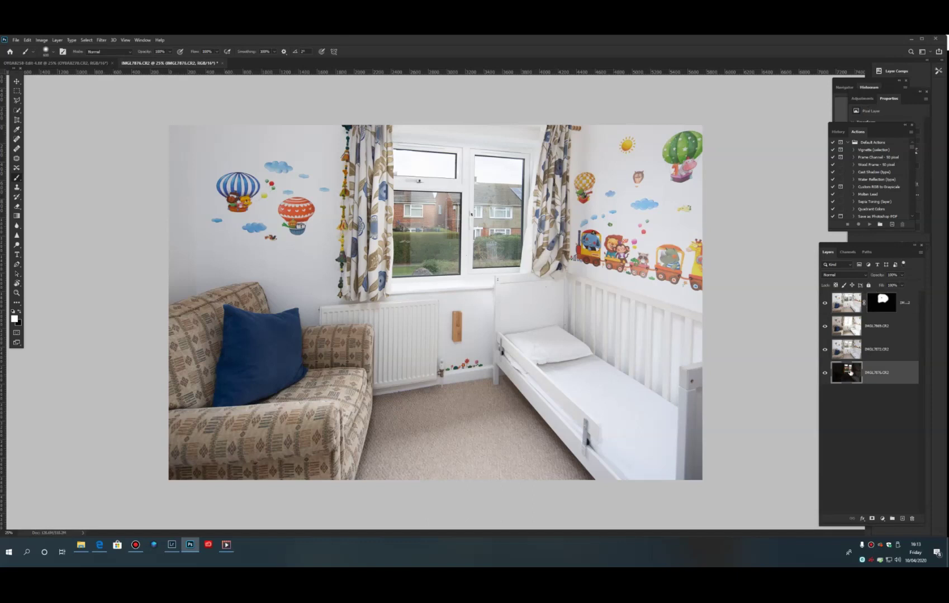
drag(859, 374, 886, 299)
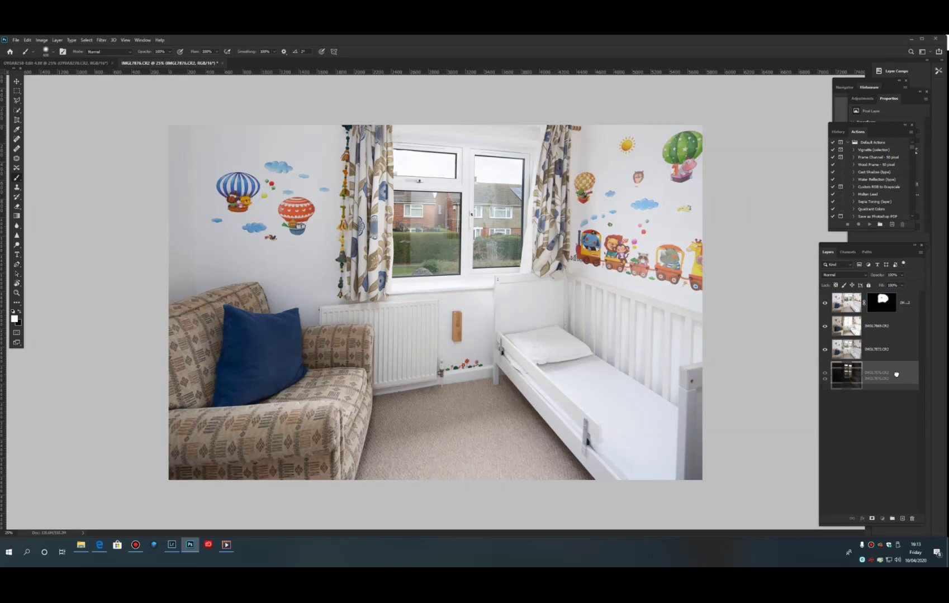
click(880, 304)
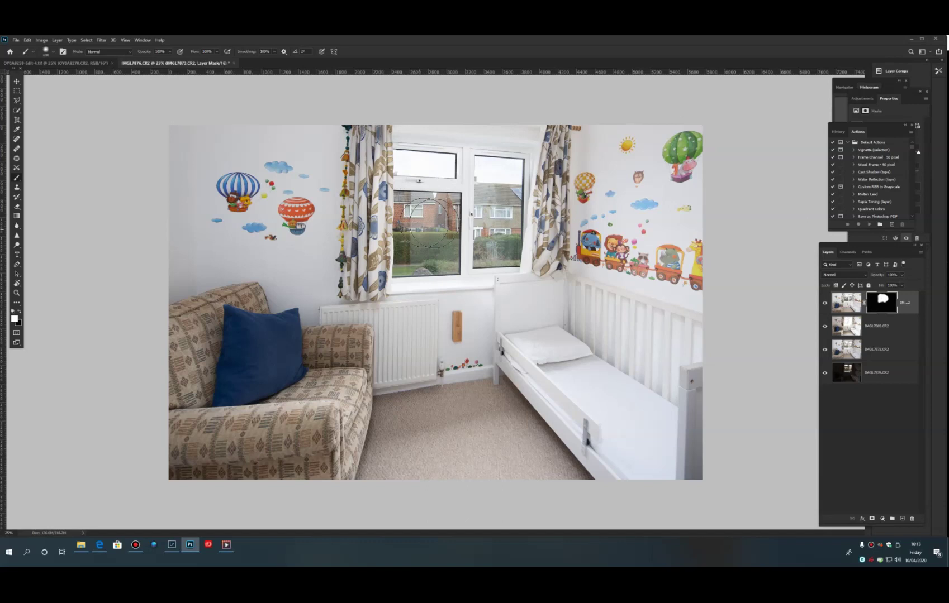
drag(897, 373, 889, 302)
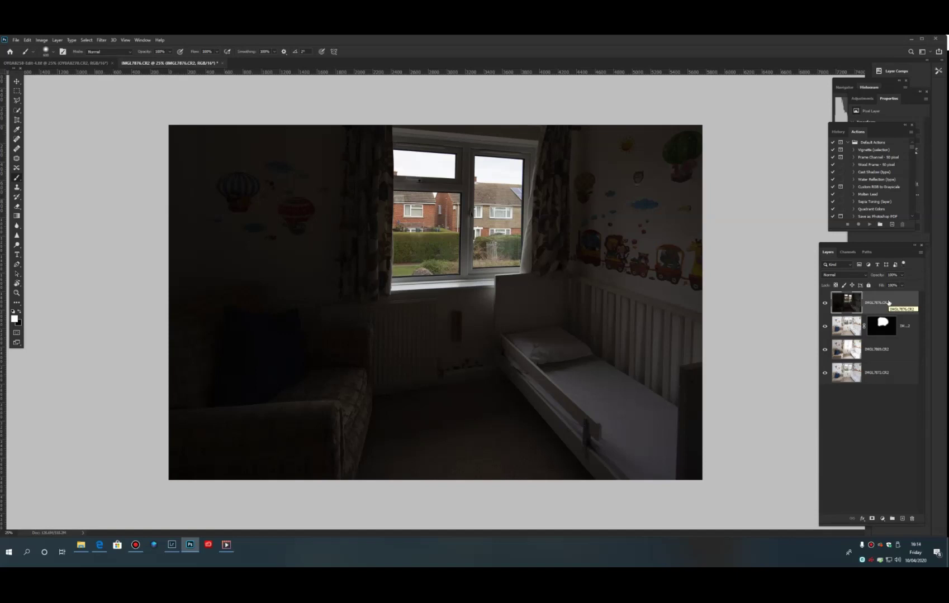
Add a black mask to the IMGL7876 layer and outline the small upper-left window pane with the Polygonal Lasso.
alt+click(872, 520)
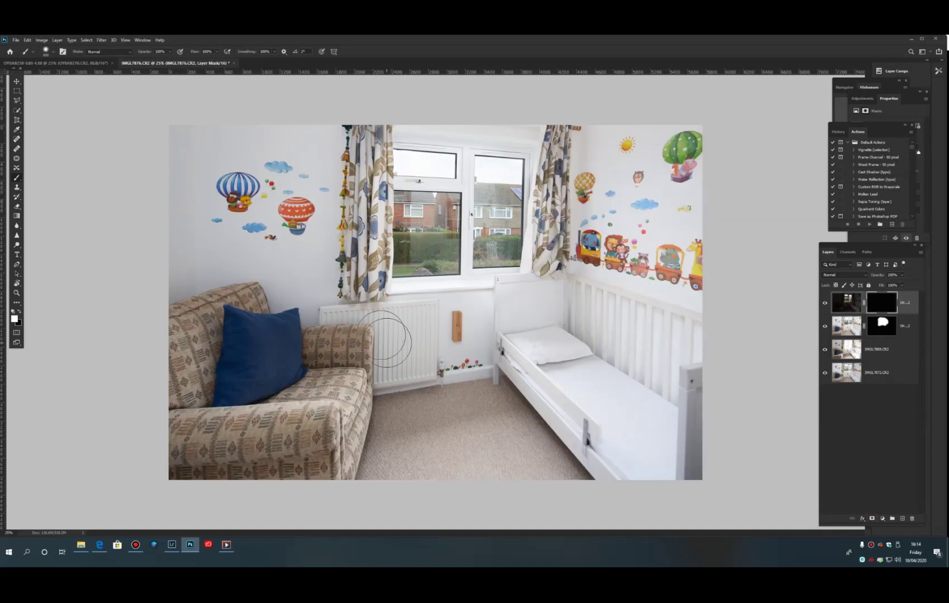
click(18, 100)
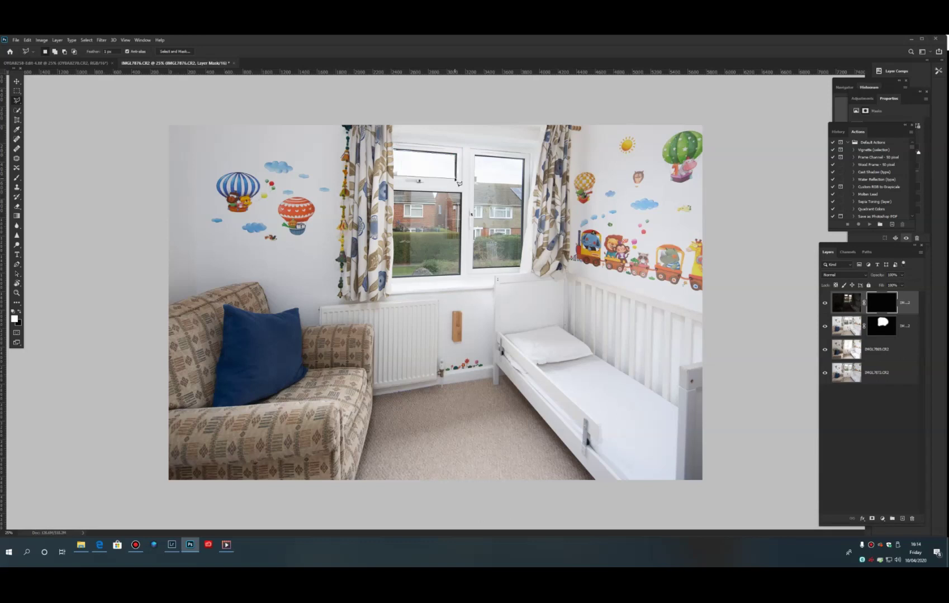
click(457, 179)
click(395, 178)
click(397, 152)
Add the tall right-hand pane and the large lower-left pane to the window selection.
click(475, 156)
click(523, 161)
click(519, 267)
click(475, 269)
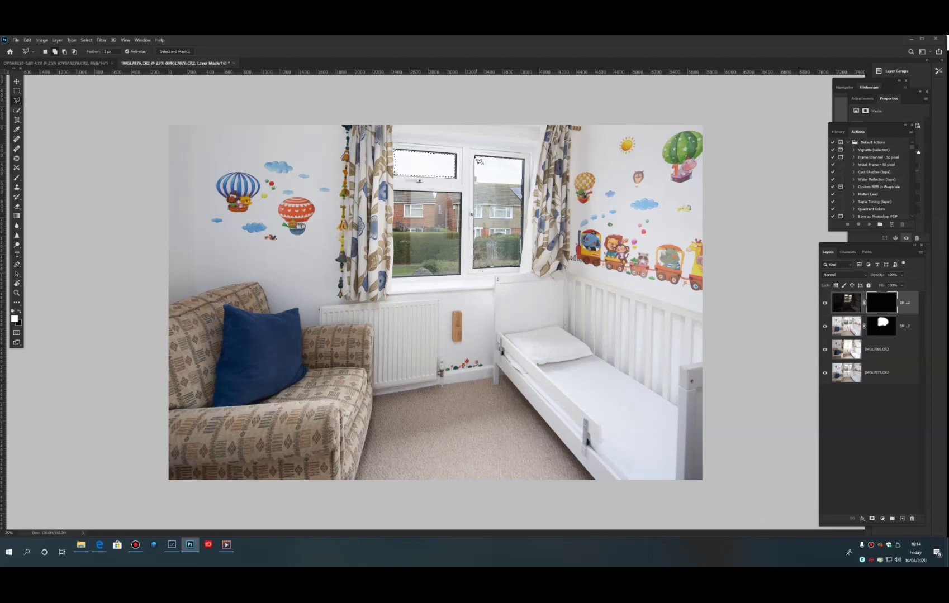
click(476, 159)
click(394, 191)
click(461, 192)
click(461, 276)
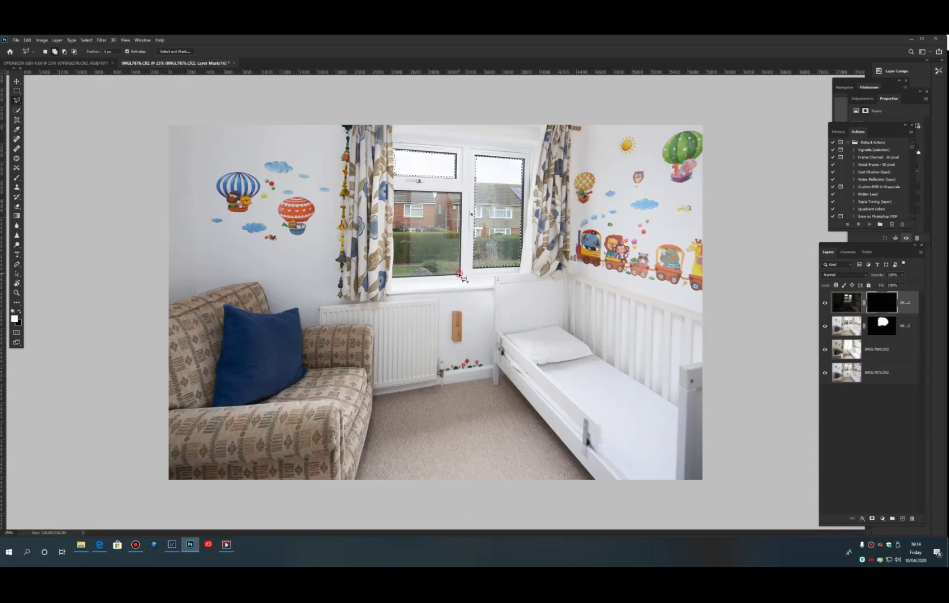
click(393, 273)
click(395, 193)
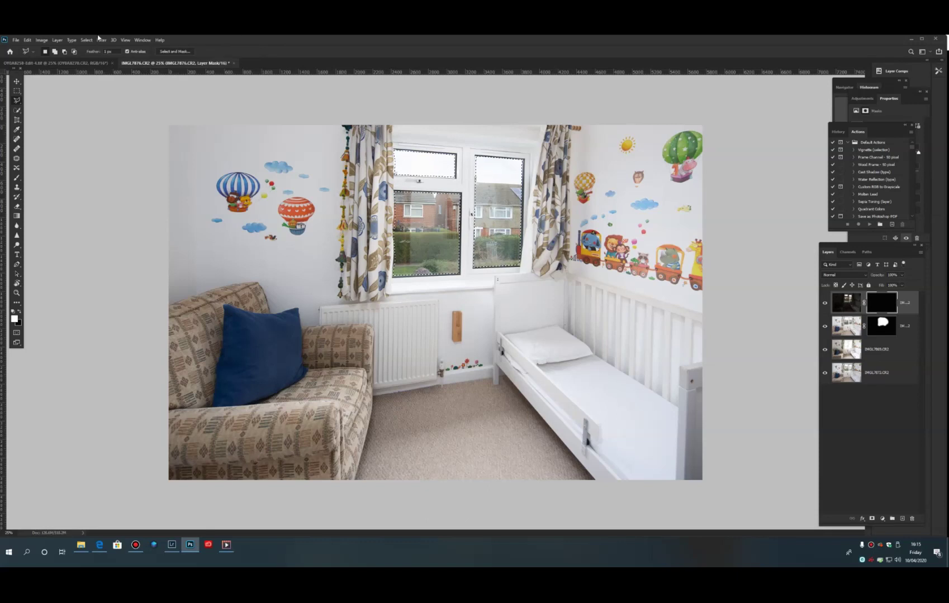
Feather the pane selection, fill it with white on the IMGL7876 mask, and deselect.
click(86, 39)
mouse_move(117, 145)
click(163, 173)
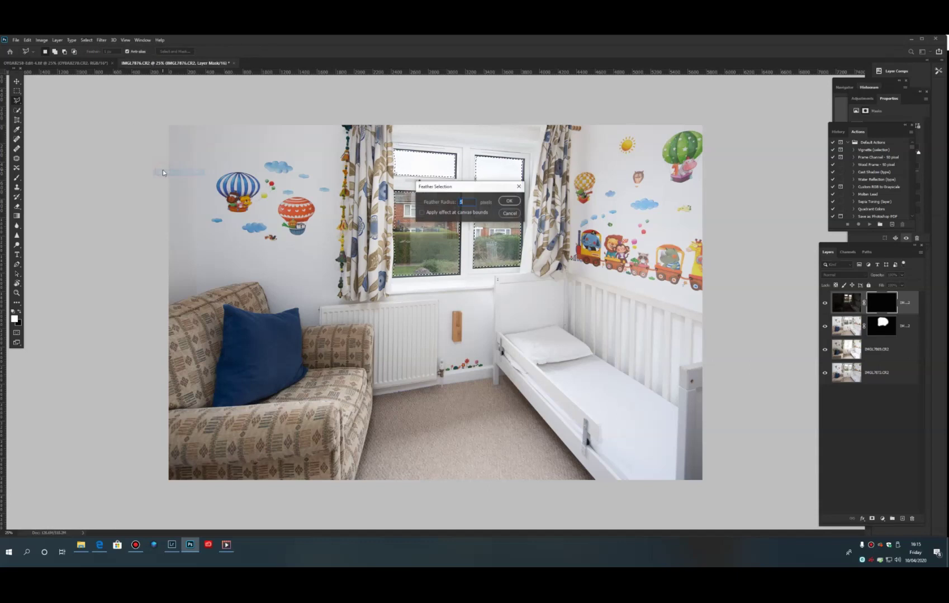
click(508, 202)
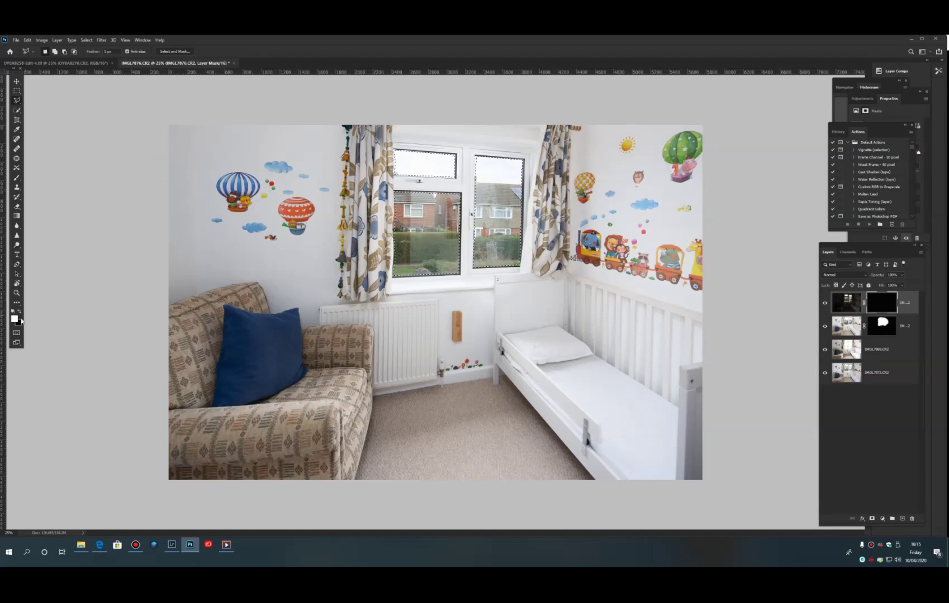
key(x)
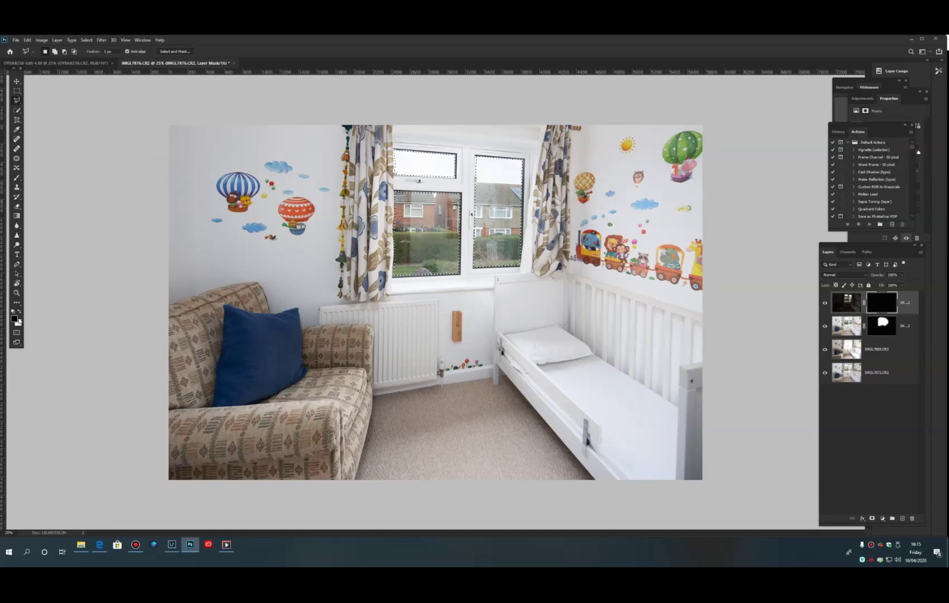
key(ctrl+BackSpace)
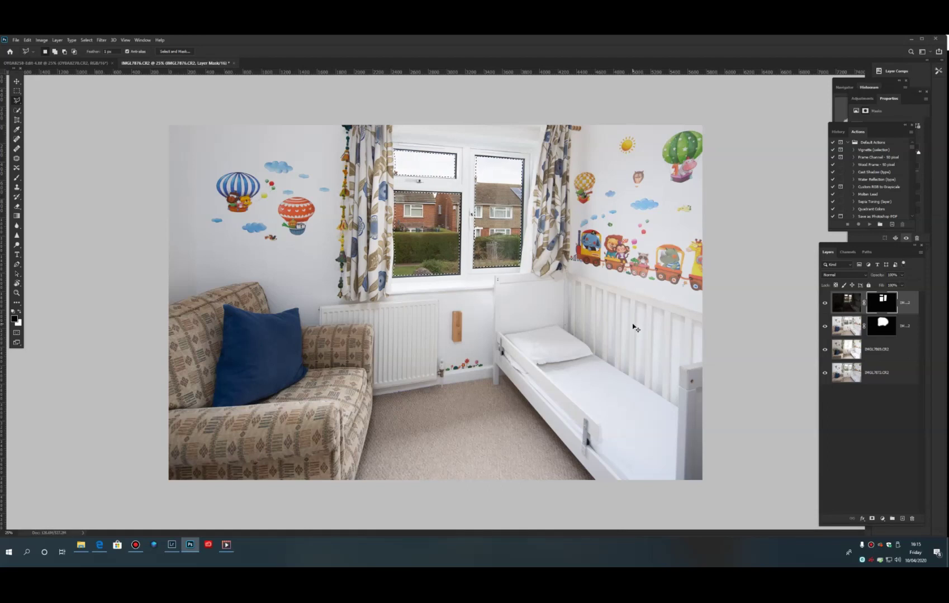
key(ctrl+d)
Raise the brightness of the IMGL7876 layer's image to 15 with Brightness/Contrast.
click(847, 303)
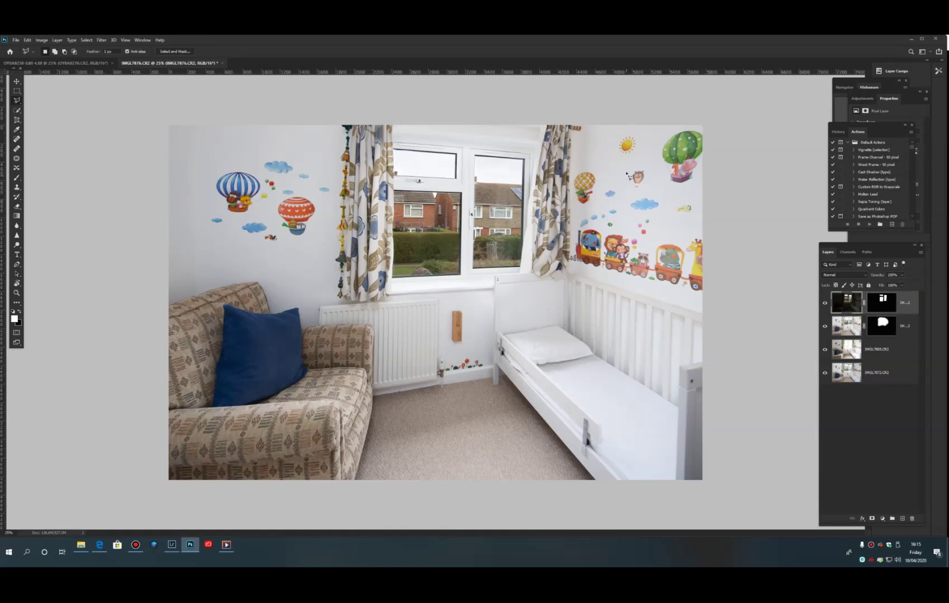
click(41, 39)
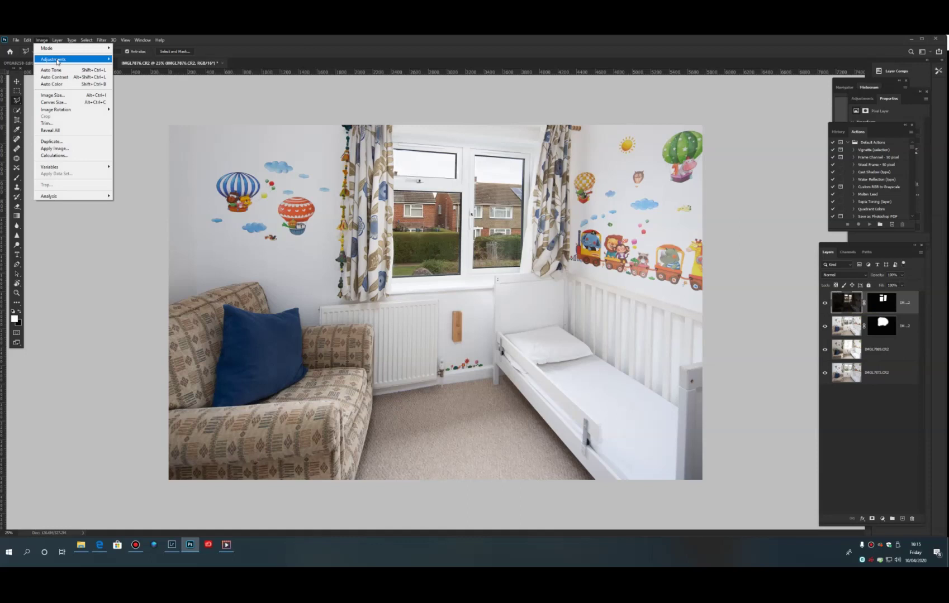
mouse_move(57, 63)
click(137, 59)
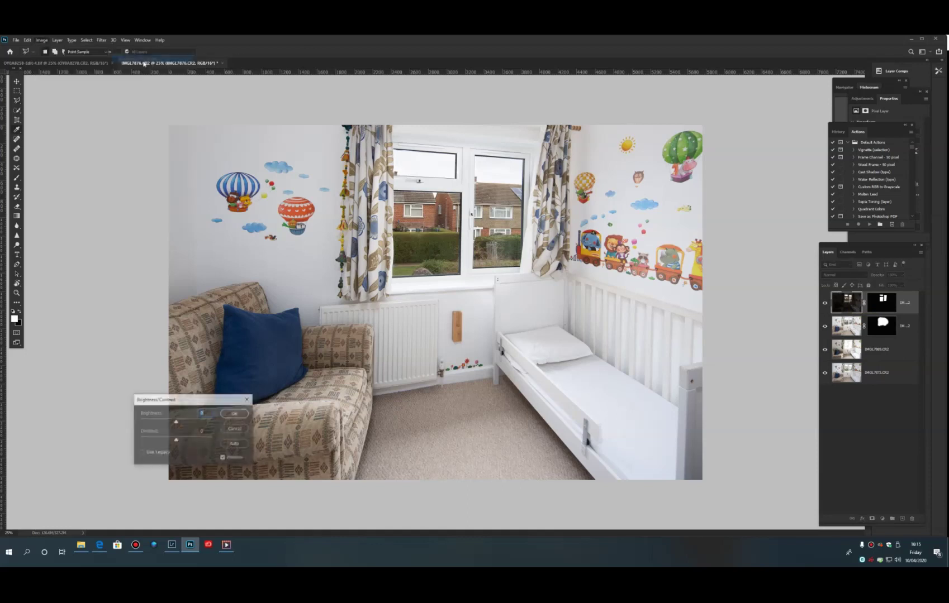
drag(176, 422, 179, 426)
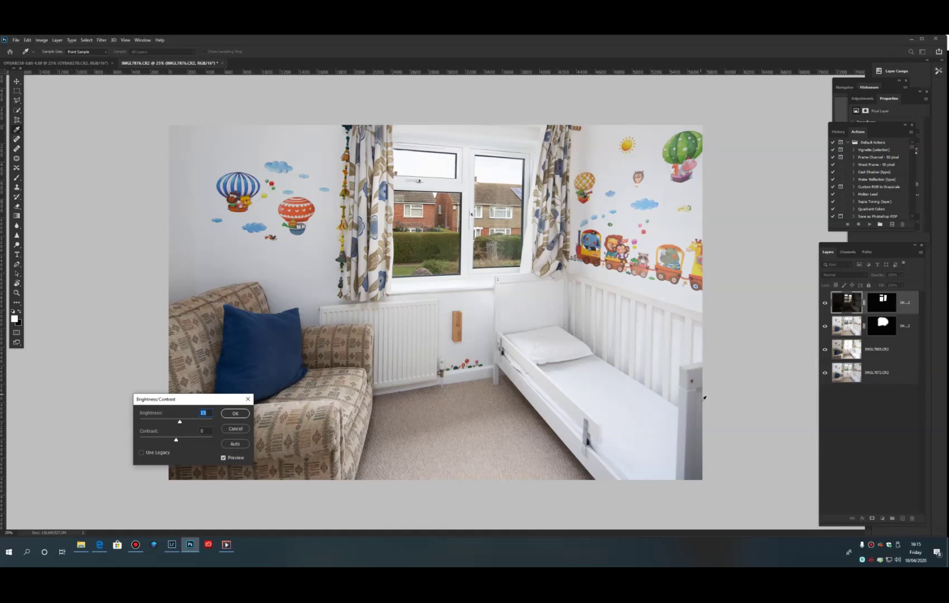
key(Return)
Merge all visible layers into one and save the finished bedroom image.
key(l)
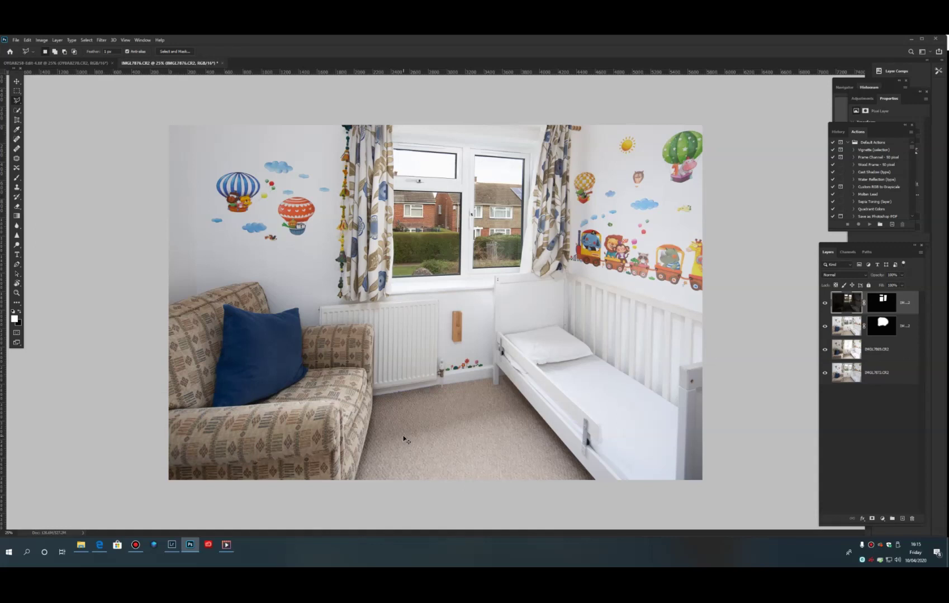
key(ctrl+shift+e)
key(ctrl+s)
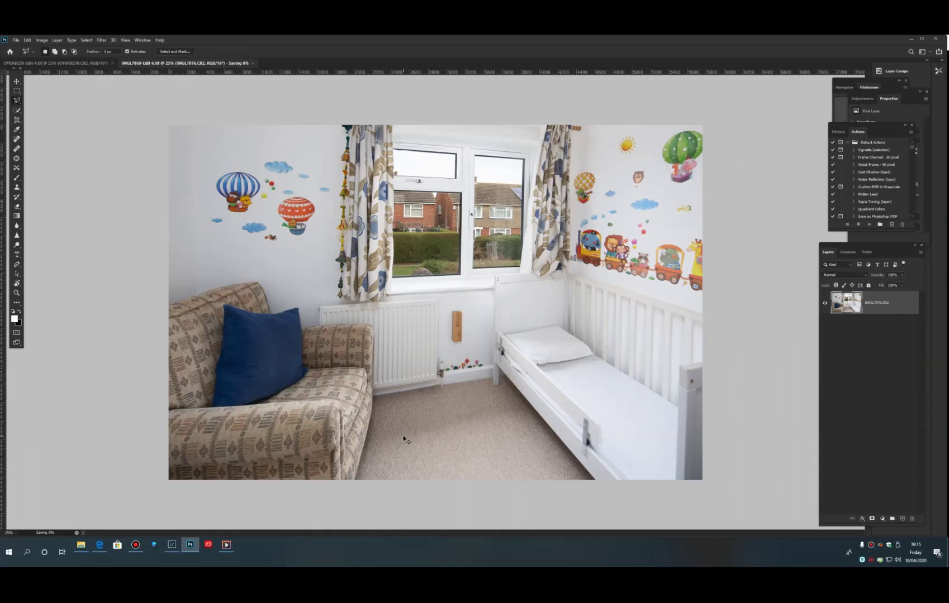
Switch to Lightroom Classic, apply the 003 -TS17 Interior Light Bump preset to the merged photo, and close the export settings.
click(172, 546)
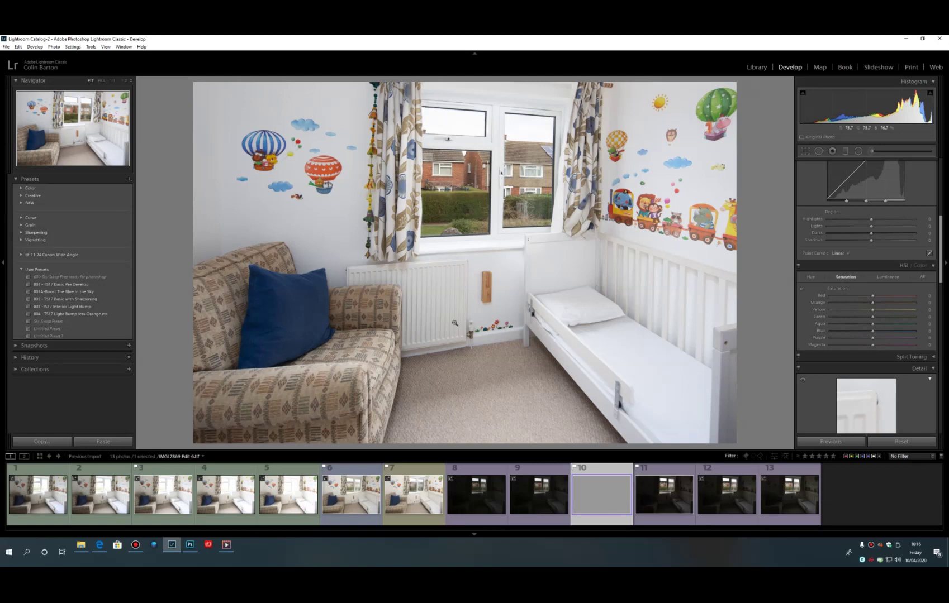
click(80, 307)
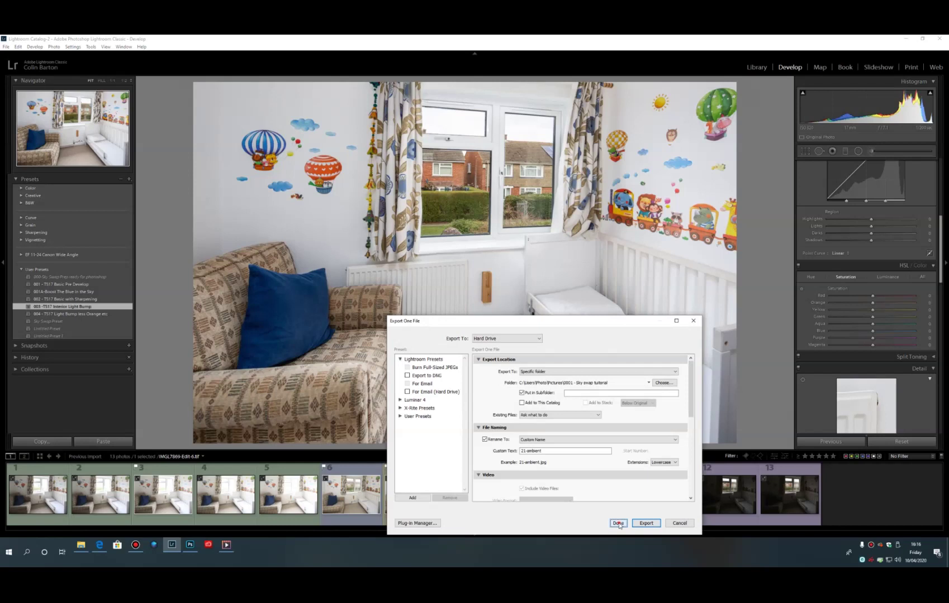
click(618, 523)
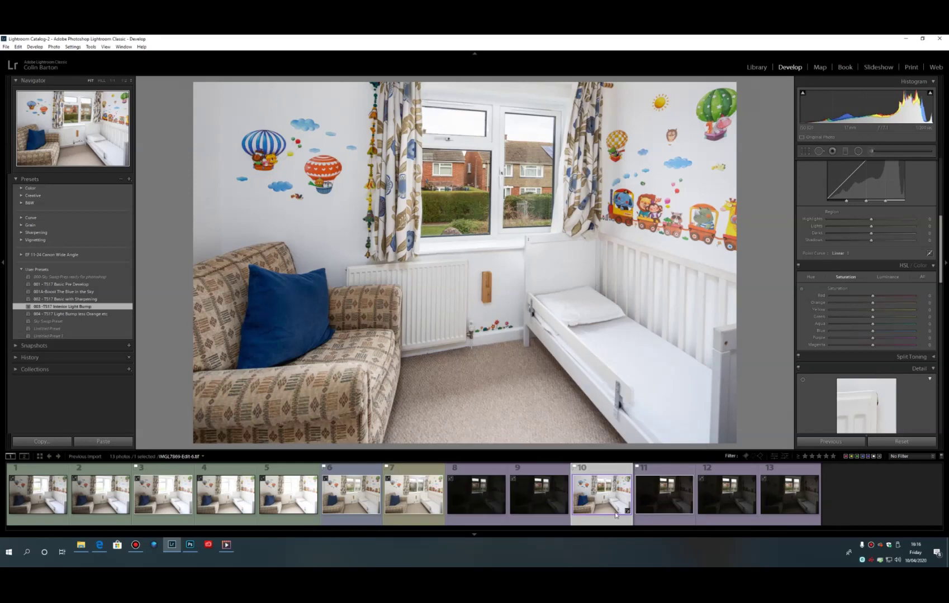
Examine the blended window view, frame edges and curtains in close-up.
click(523, 231)
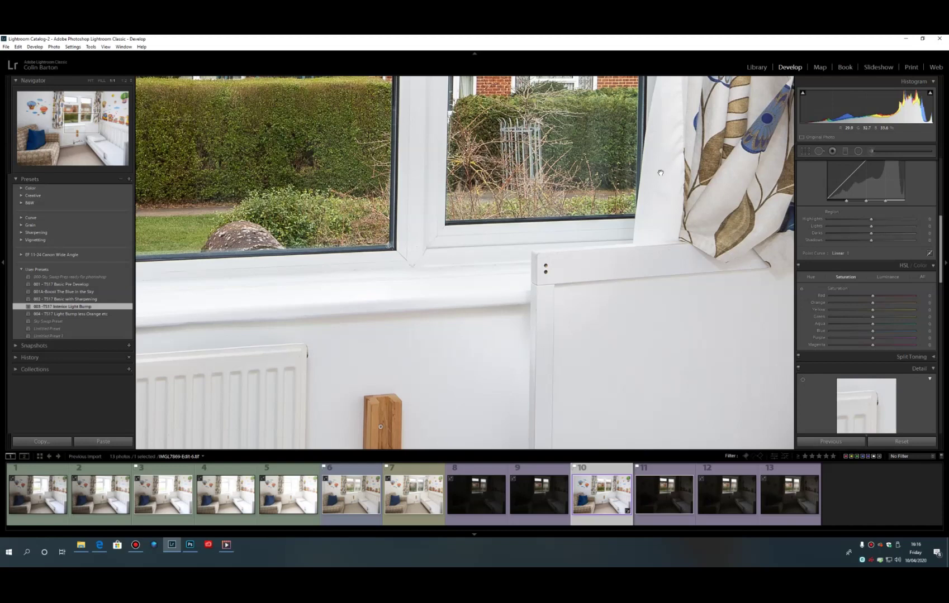
drag(575, 216, 571, 349)
drag(438, 78, 438, 242)
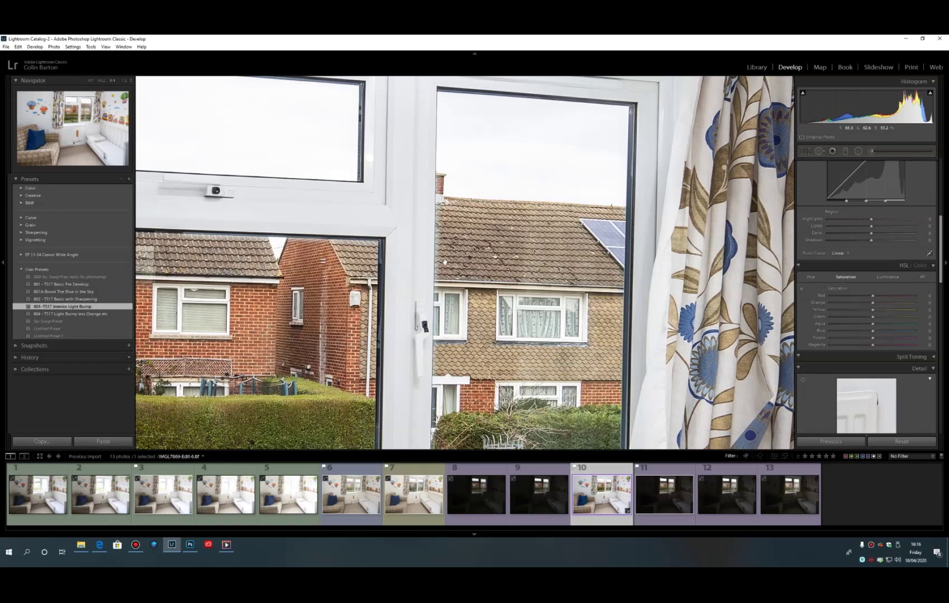
drag(344, 268, 457, 255)
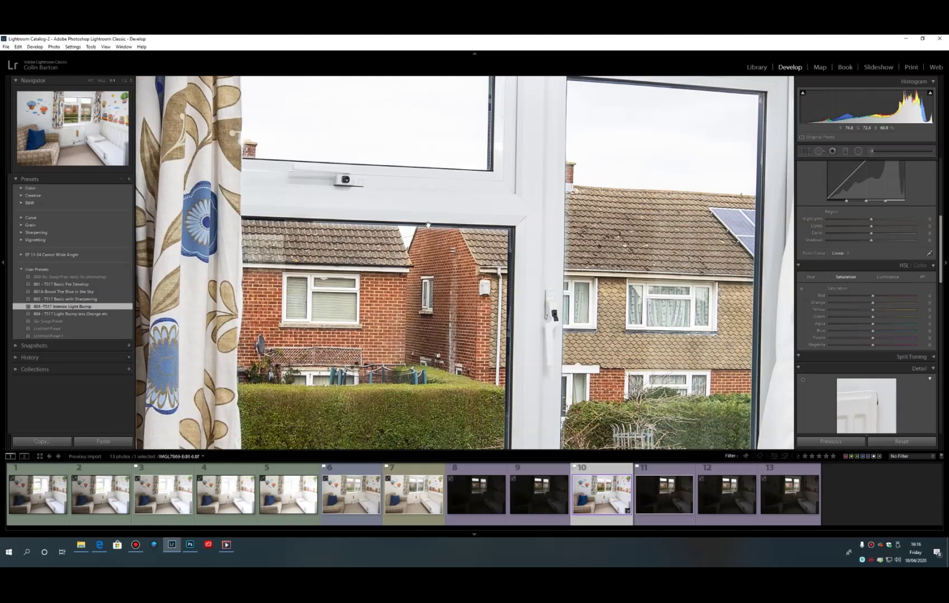
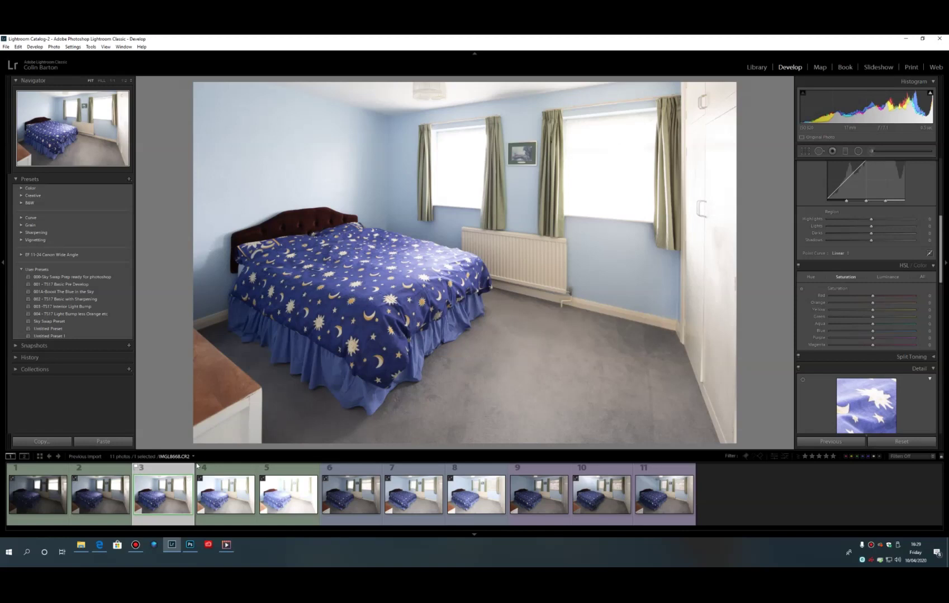
Compare photos 6 to 8 of the blue bedroom and flag photo 7 as a pick.
click(368, 473)
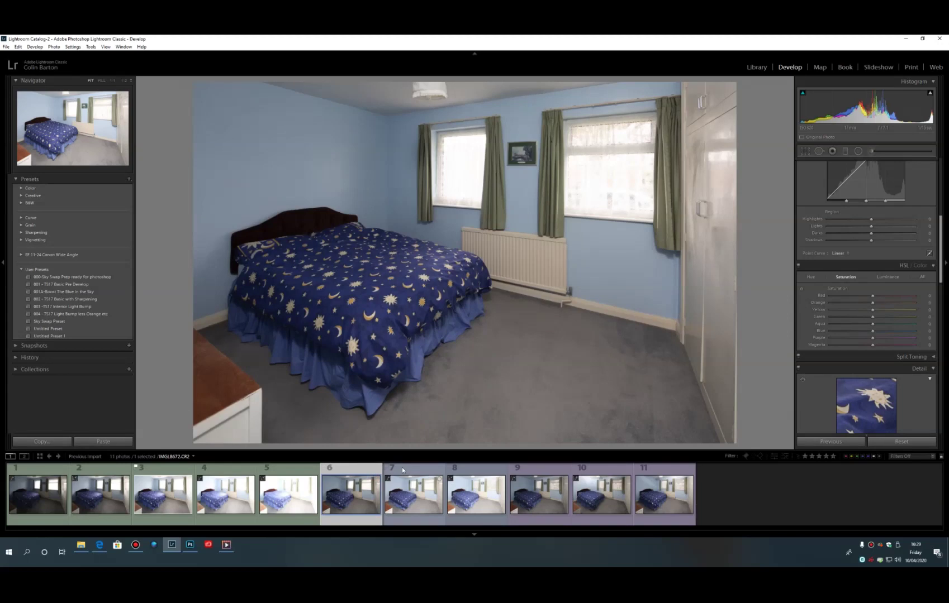
click(401, 467)
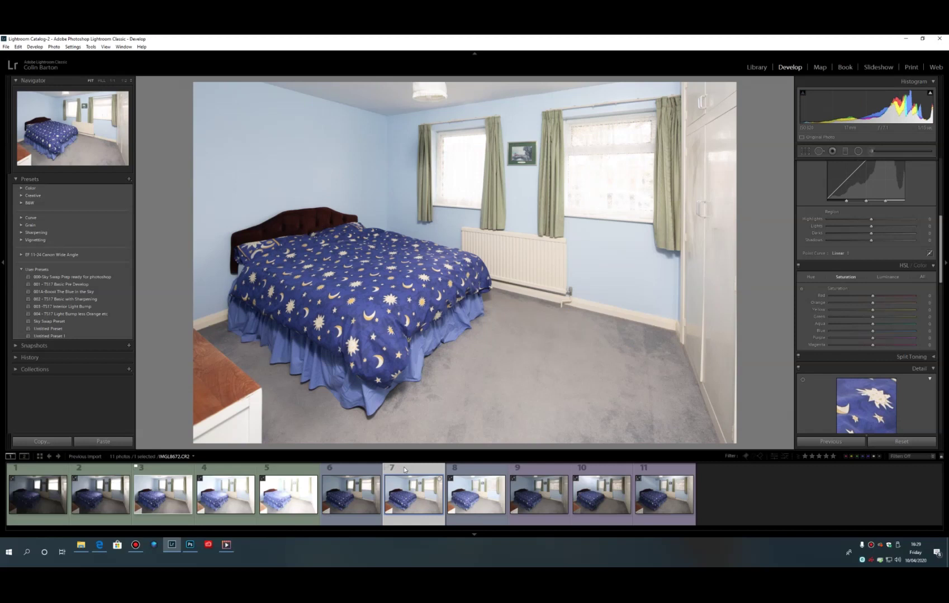
click(472, 470)
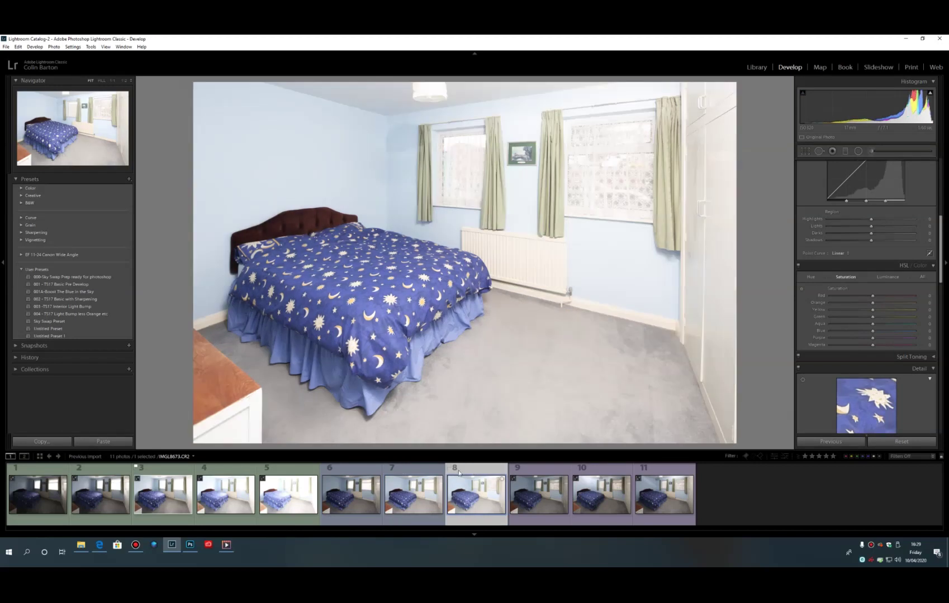
click(399, 469)
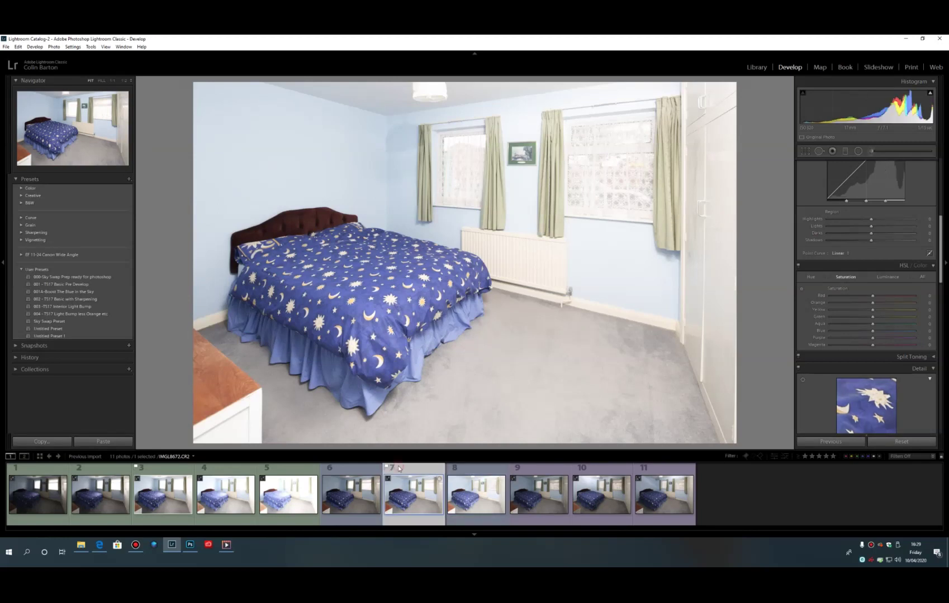
Compare photos 9 to 11 of the blue bedroom and flag photos 10 and 11 as picks.
click(547, 469)
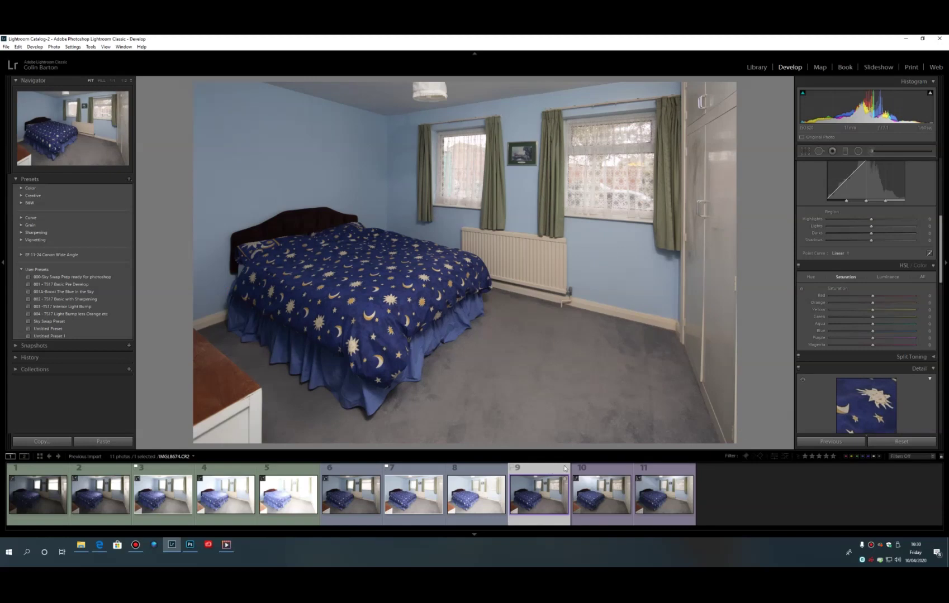
click(586, 467)
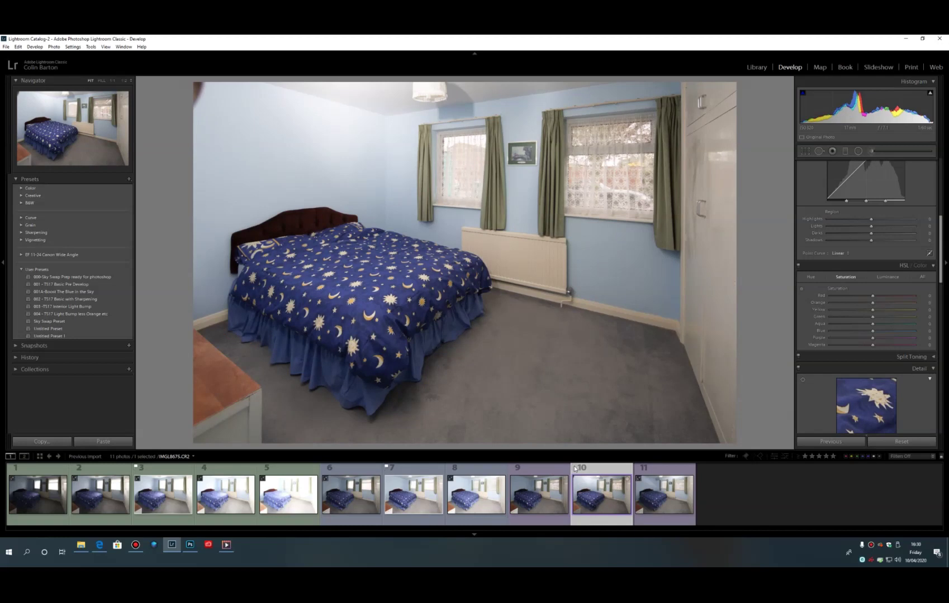
click(658, 470)
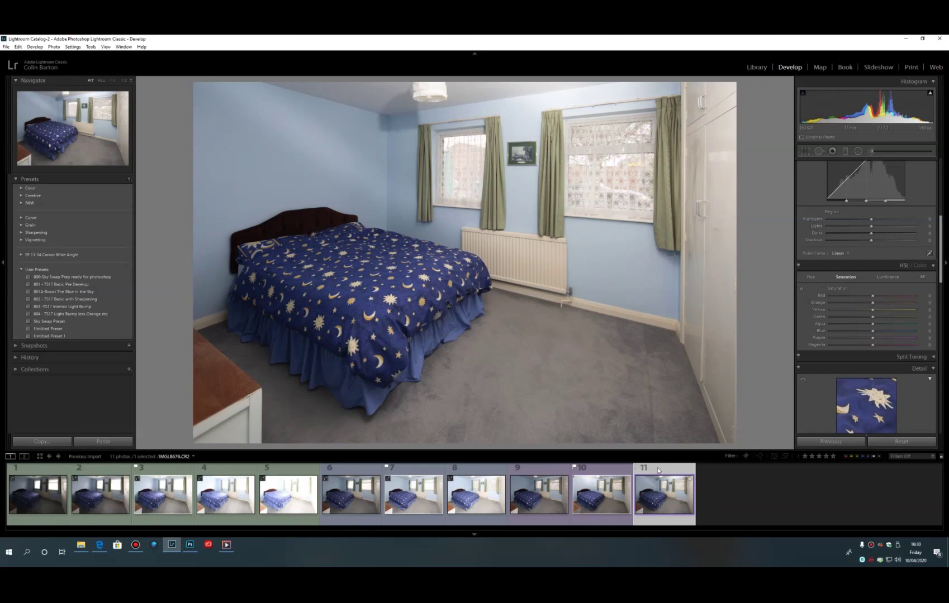
click(617, 473)
click(649, 472)
Select the flagged photos 3, 7, 10 and 11 together and open them as layers in Photoshop.
ctrl+click(610, 471)
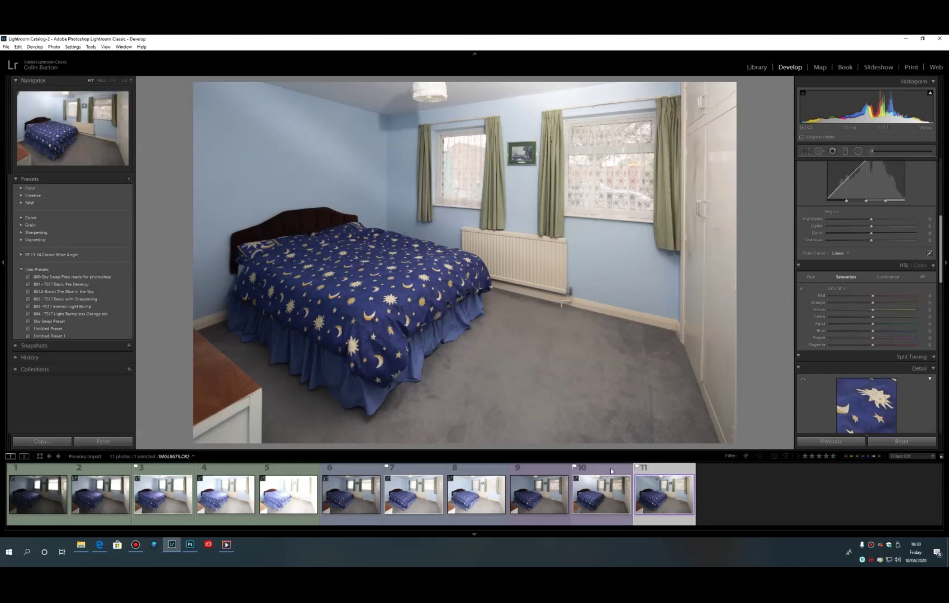
ctrl+click(413, 472)
ctrl+click(172, 471)
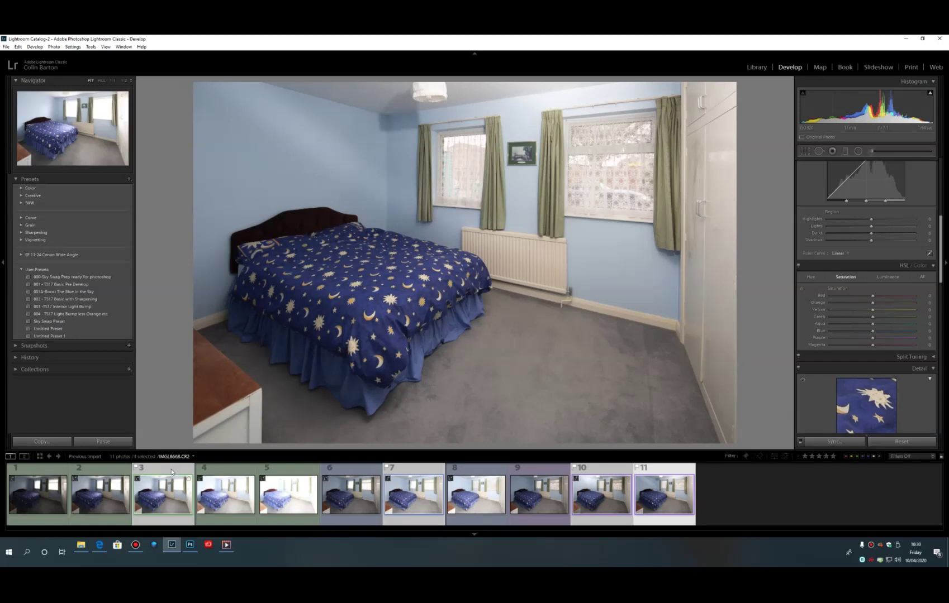
key(alt+o)
key(Down)
key(Down)
key(Down)
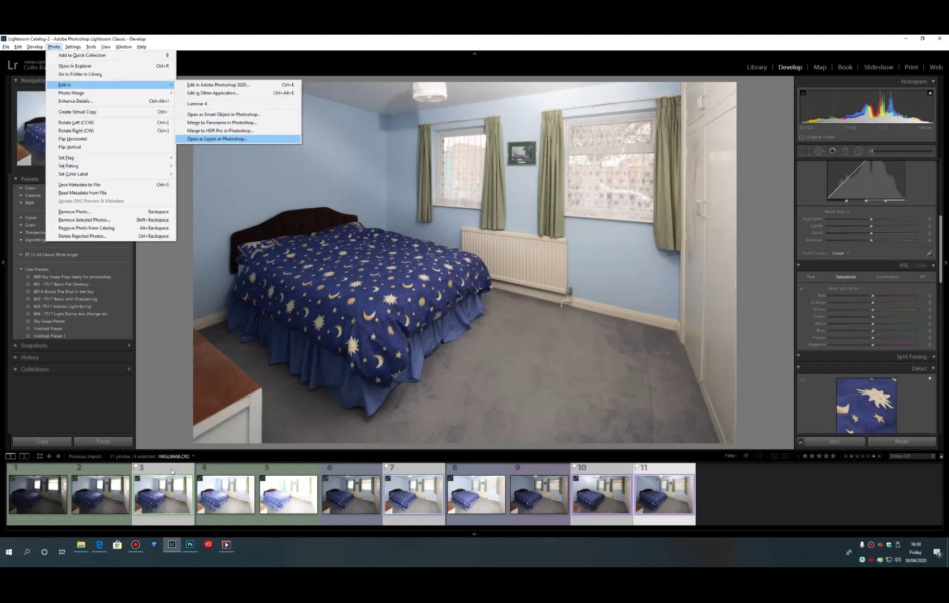
key(Return)
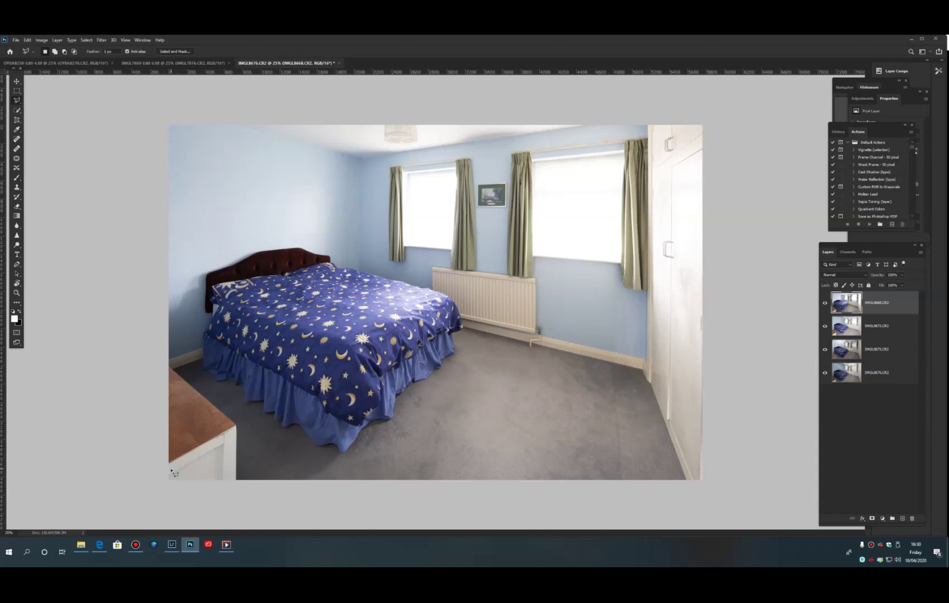
Align all four bedroom layers with the Auto Align Layers action and select the IMGL8668 layer.
key(F2)
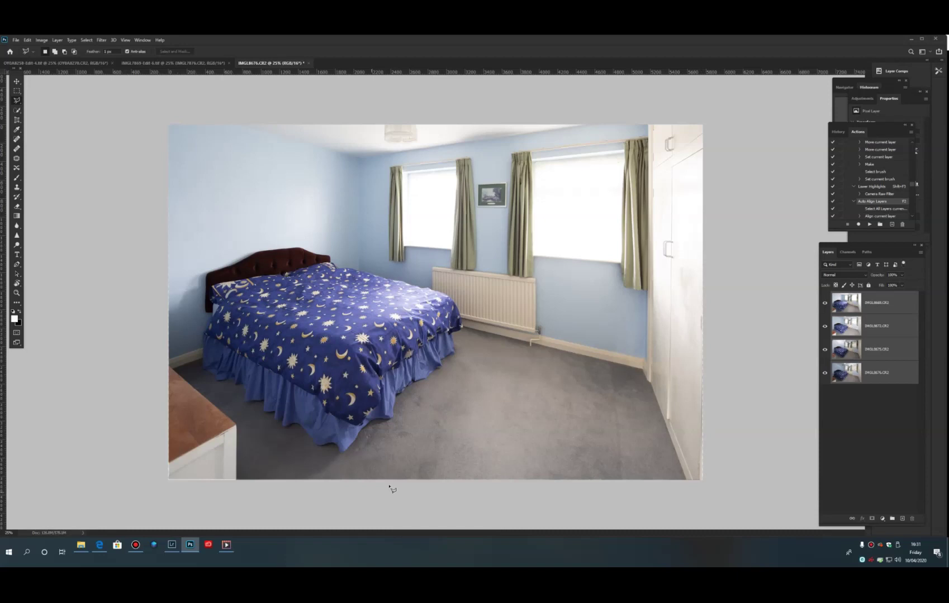
click(878, 302)
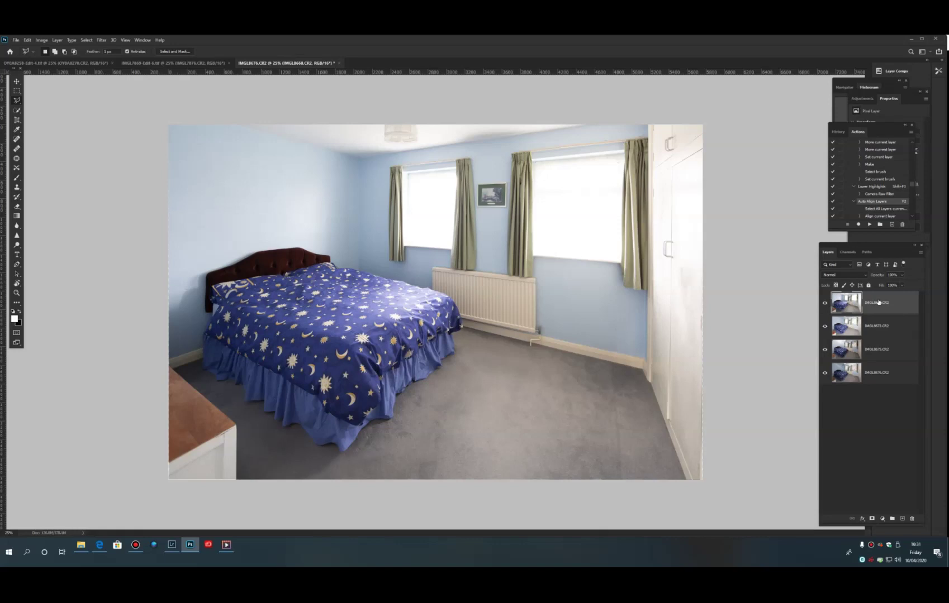
Run the 50/50 Flambient action on the IMGL8668 layer, and hide the two upper layers with the IMGL8675 layer selected.
key(F7)
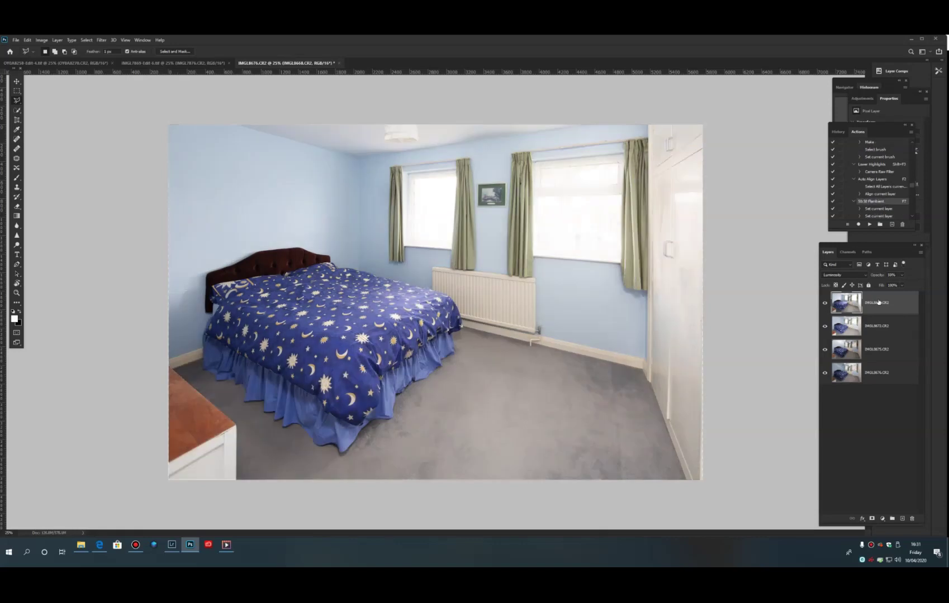
click(853, 357)
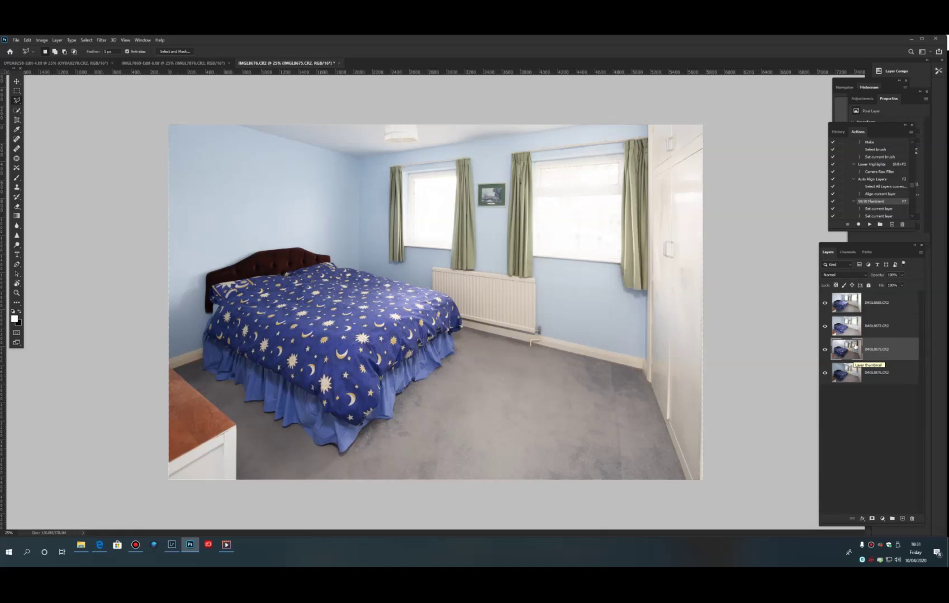
click(824, 304)
click(824, 327)
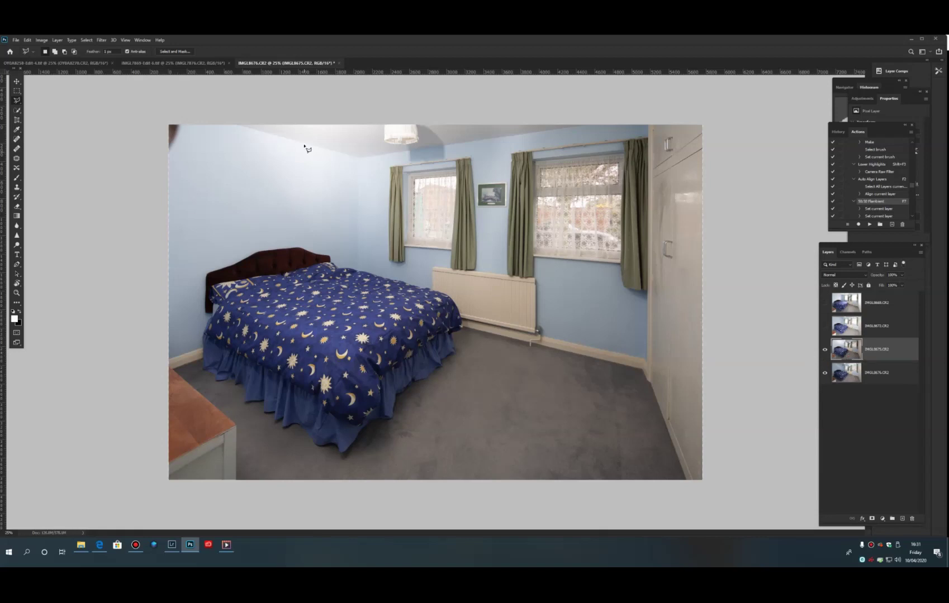
Apply Match Color to the IMGL8675 layer with luminance about 118 and color intensity 72.
click(43, 41)
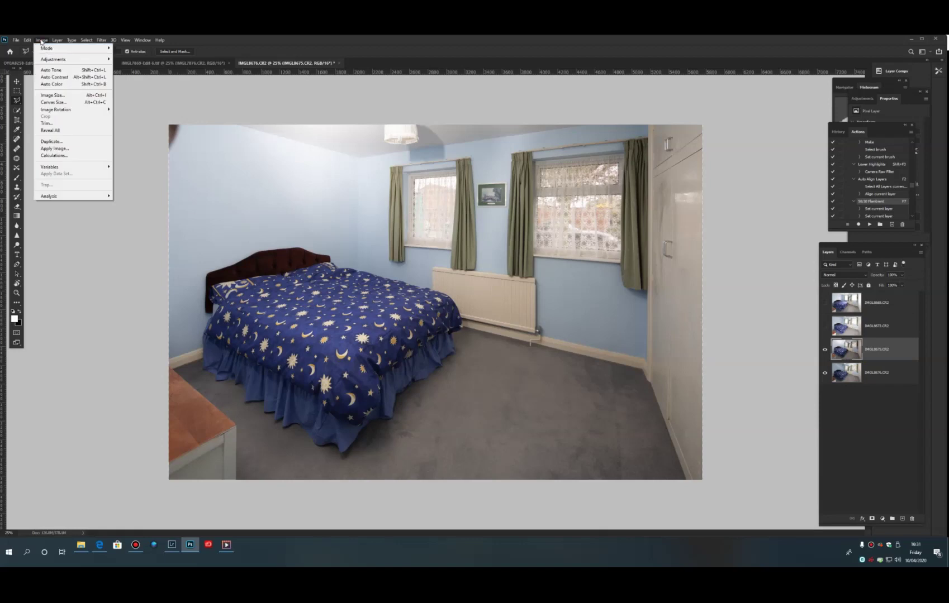
mouse_move(52, 62)
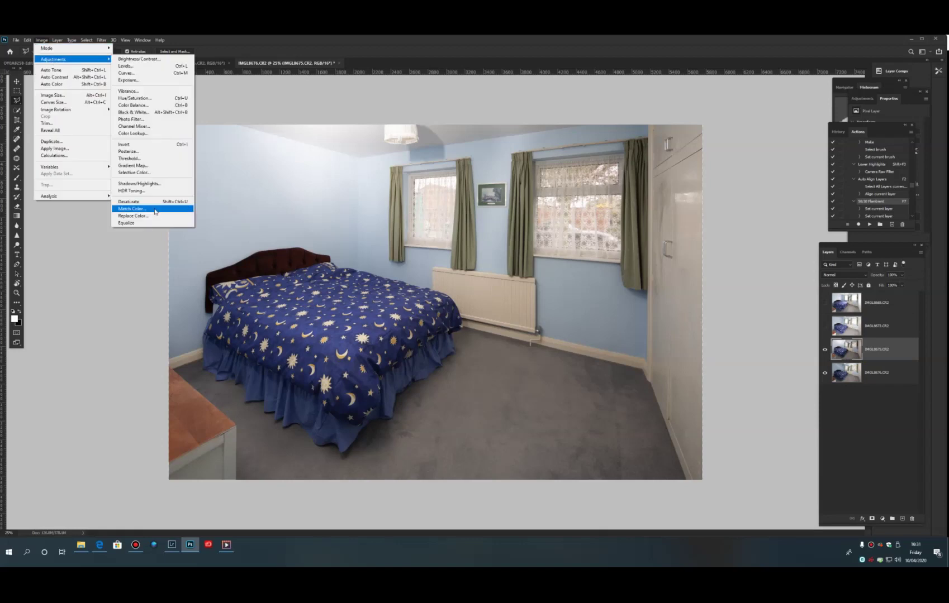
click(133, 209)
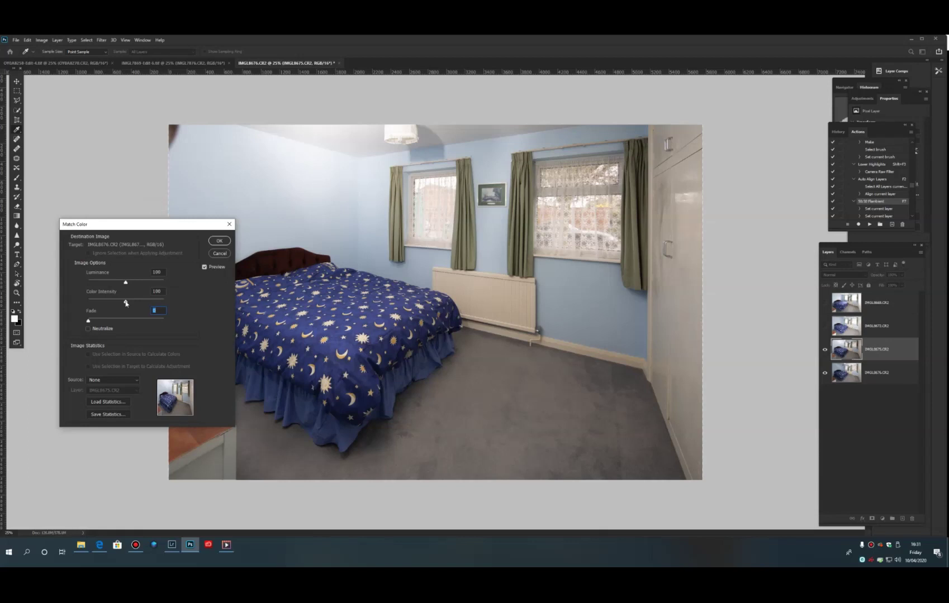
mouse_move(126, 303)
mouse_down()
mouse_move(116, 303)
mouse_move(133, 285)
mouse_up()
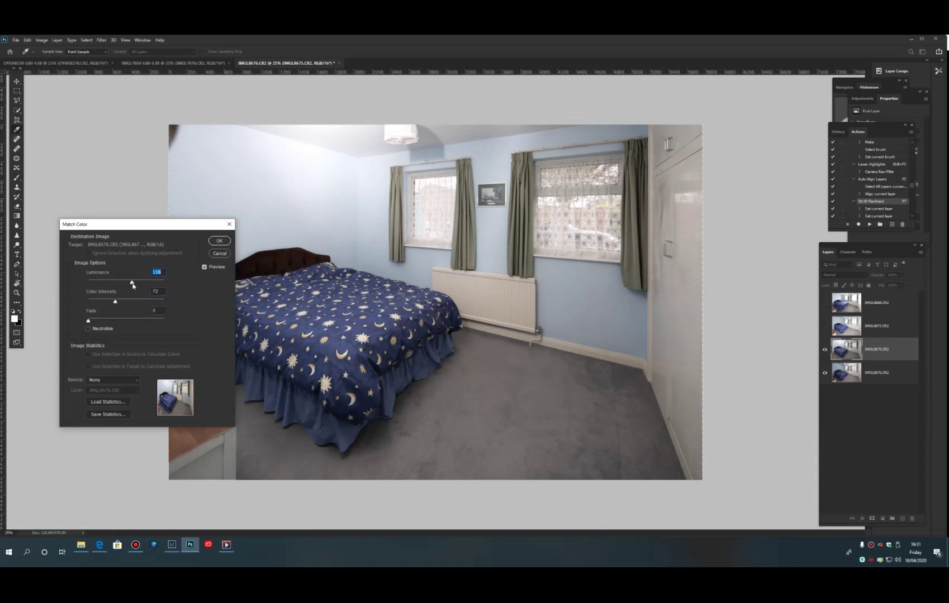
click(220, 242)
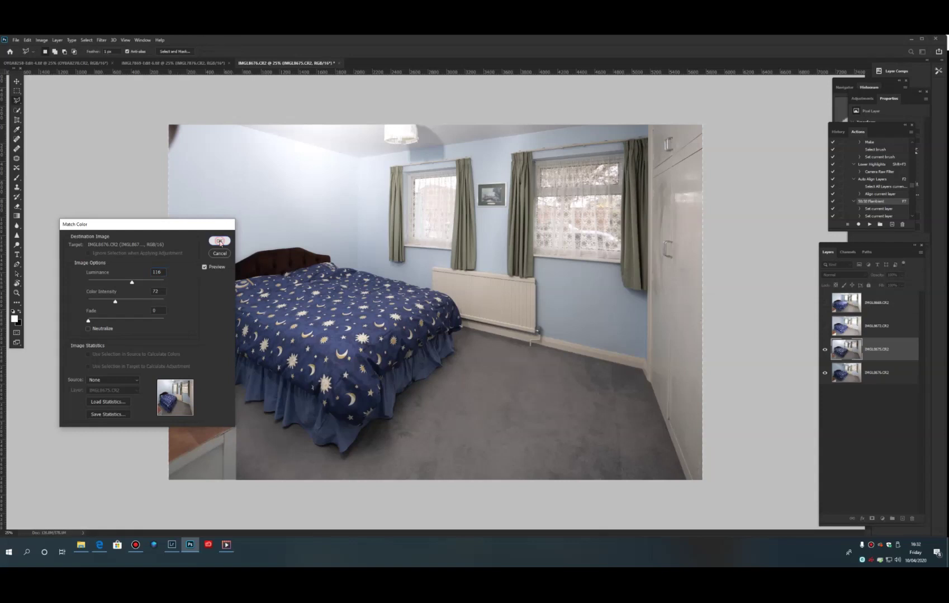
Hide the IMGL8675 layer and reduce the color intensity of the IMGL8676 layer with Match Color.
click(825, 350)
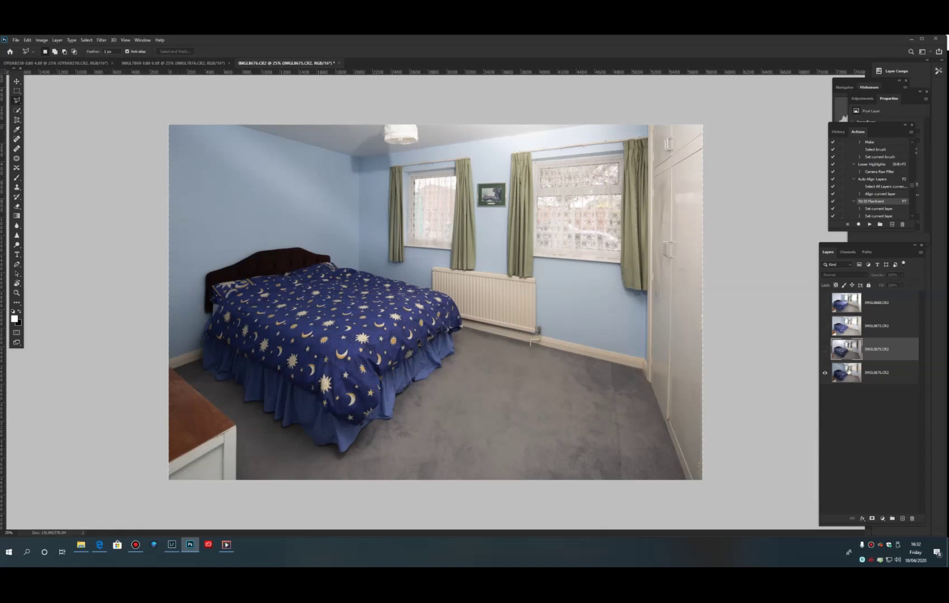
click(848, 372)
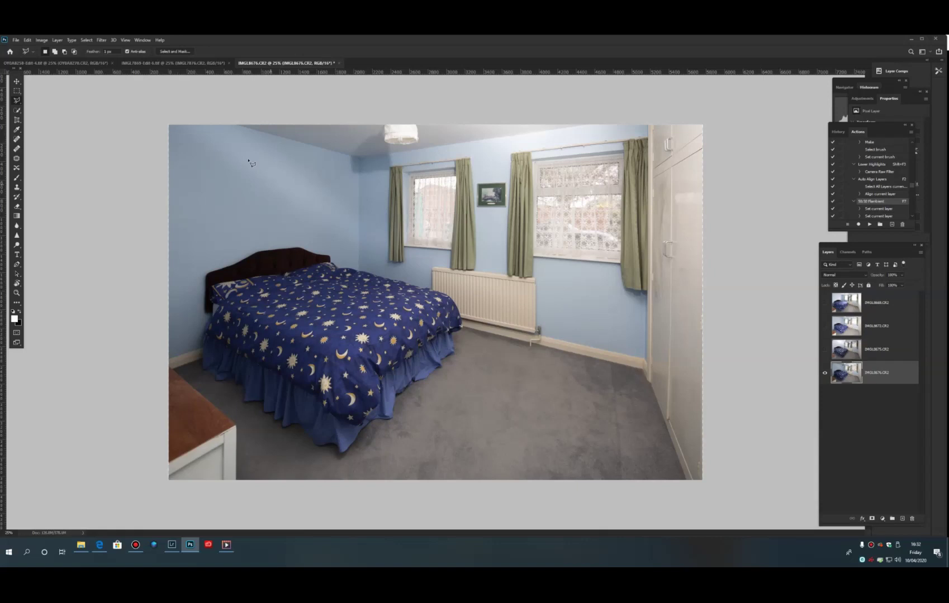
click(41, 40)
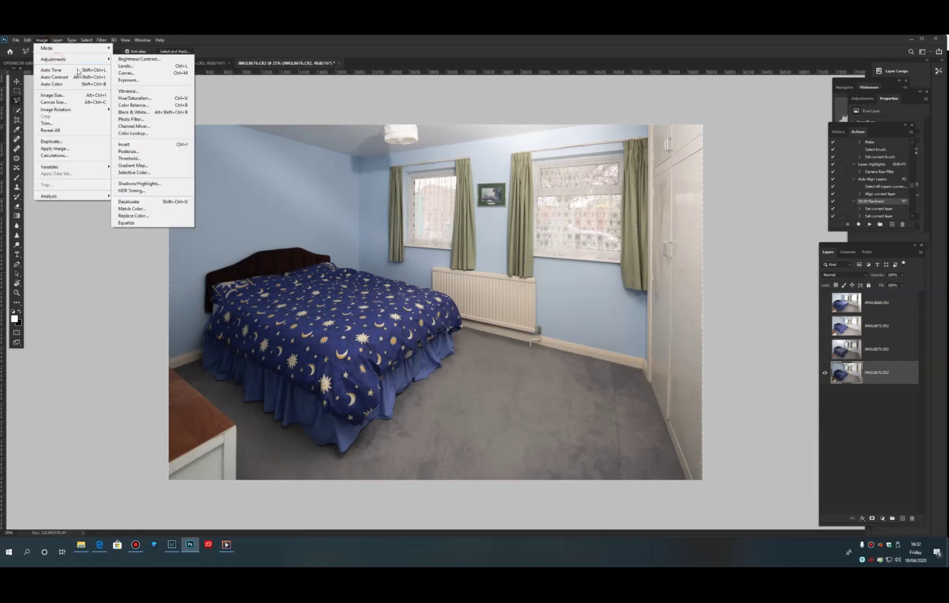
click(132, 208)
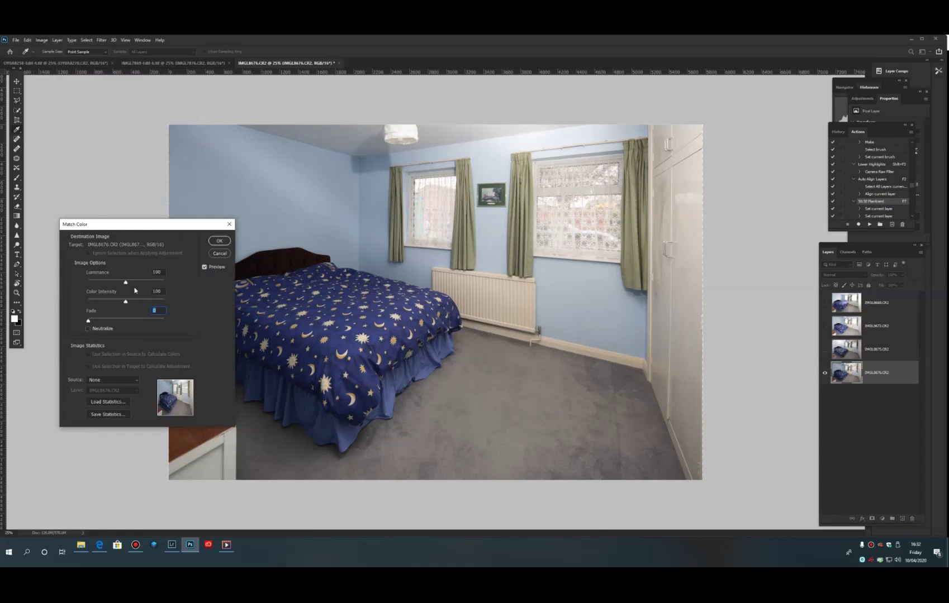
drag(126, 283, 117, 303)
click(219, 241)
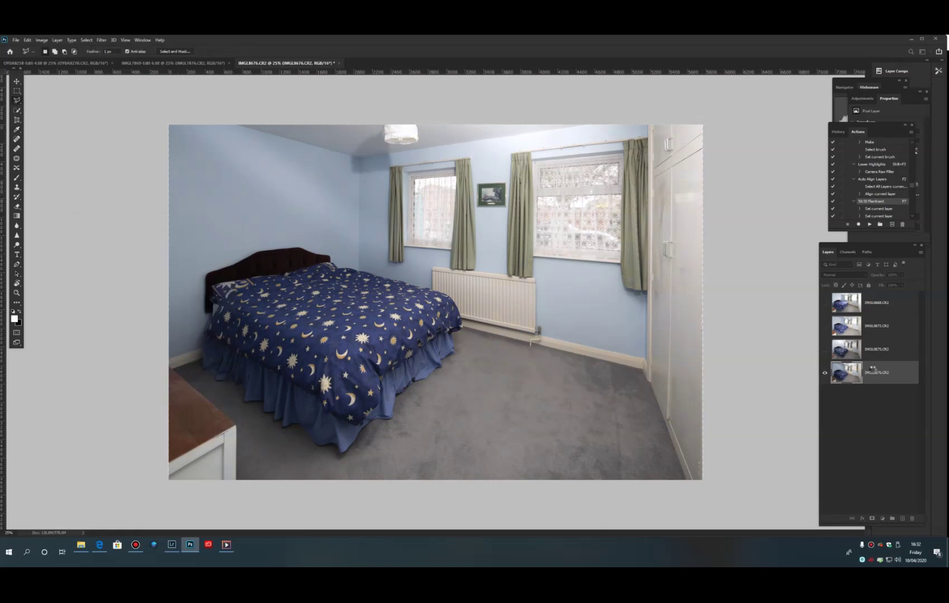
Compare the IMGL8675 and IMGL8676 window exposures, and make all four layers visible again.
click(824, 350)
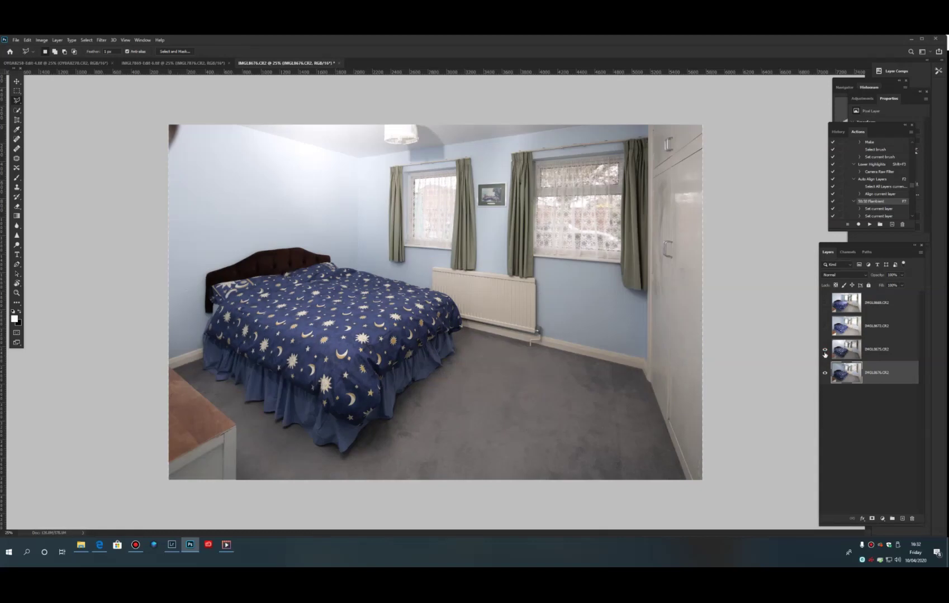
click(825, 351)
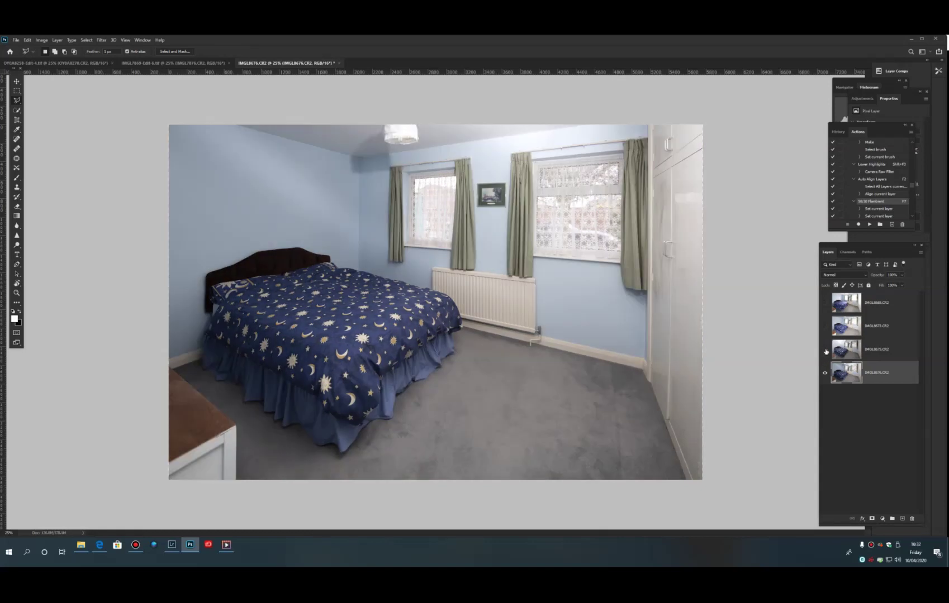
click(825, 351)
click(825, 327)
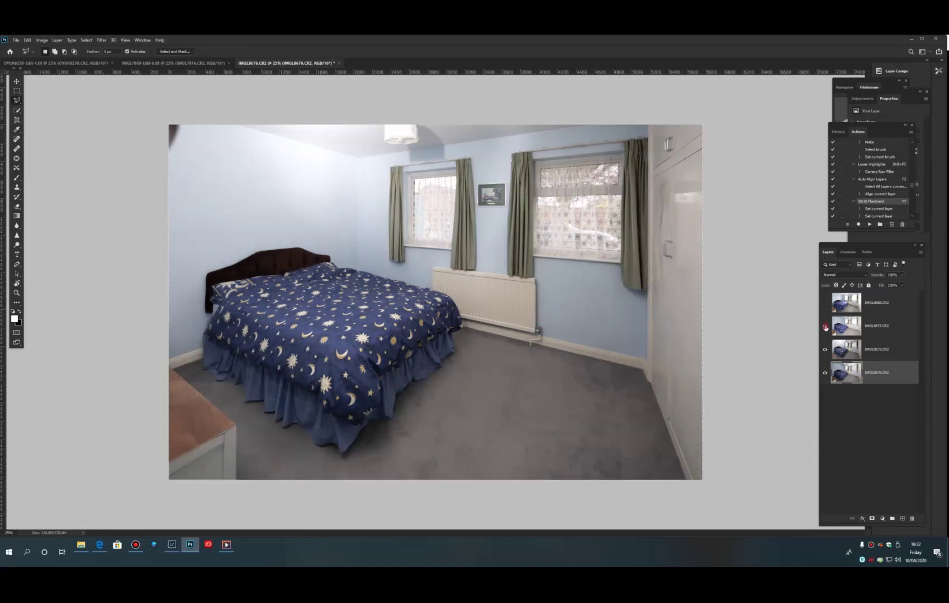
click(825, 303)
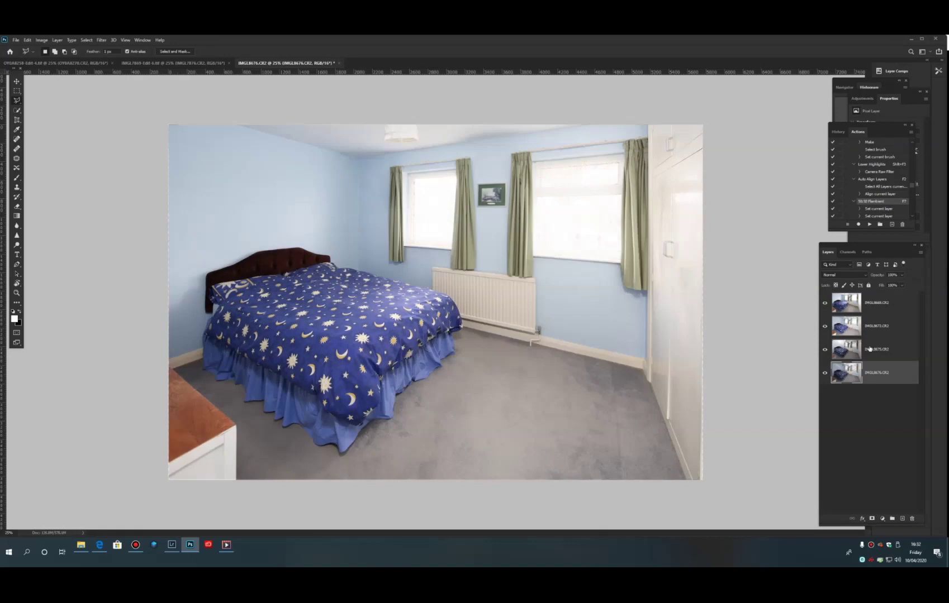
Move the IMGL8675 layer to the top of the stack and add a black layer mask.
click(872, 348)
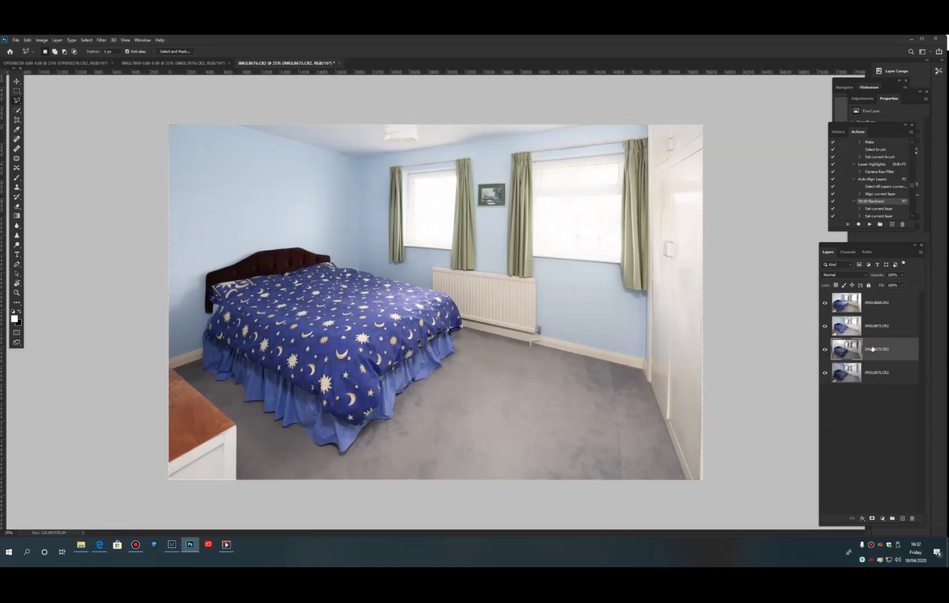
drag(872, 348, 870, 296)
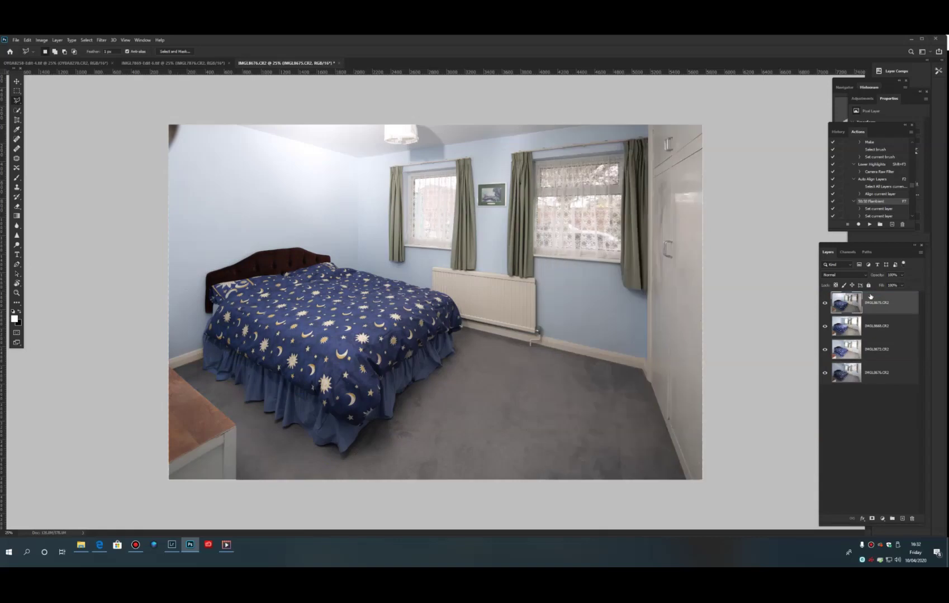
alt+click(872, 520)
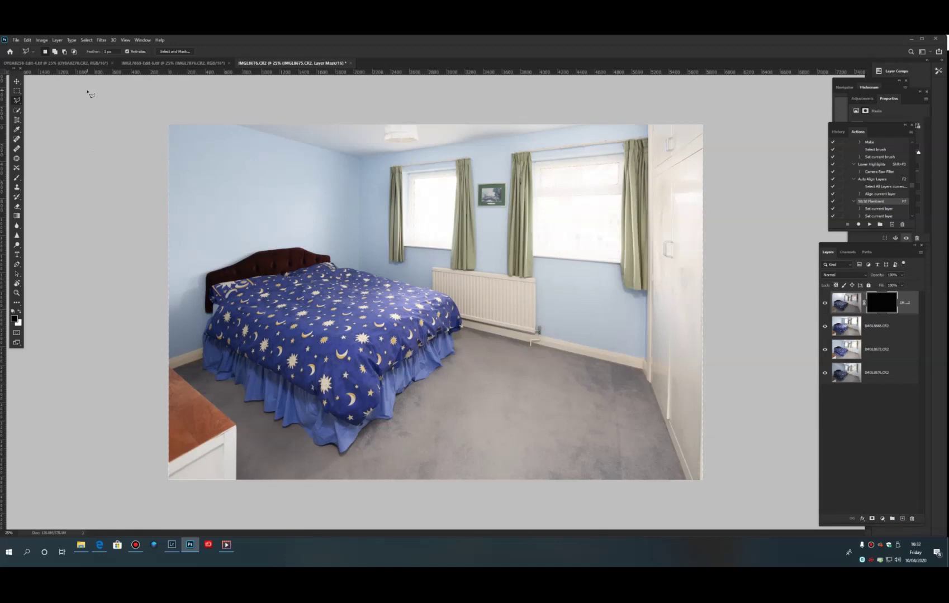
Paint the IMGL8675 mask white over the smaller window to reveal its view, and tidy the edges with black.
key(b)
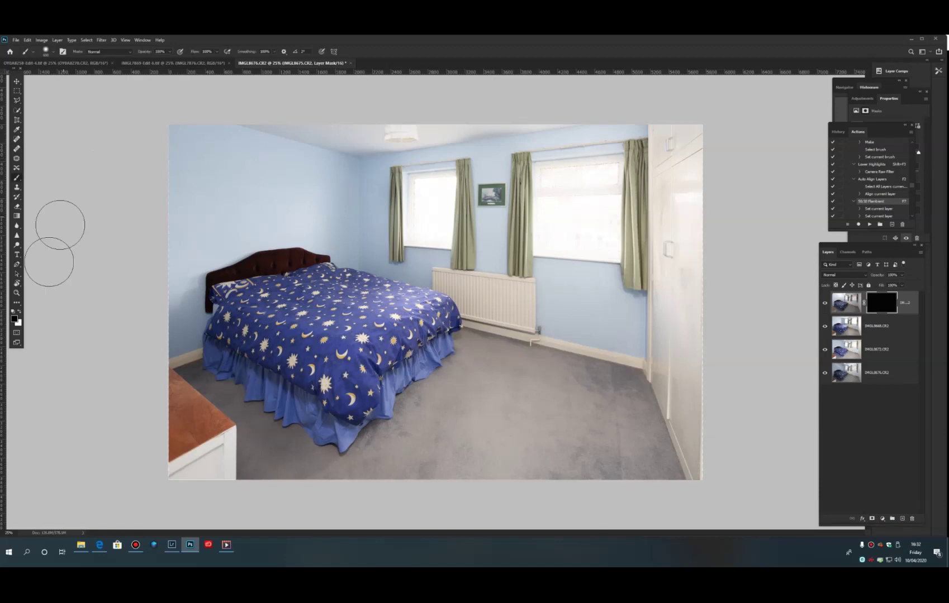
key(x)
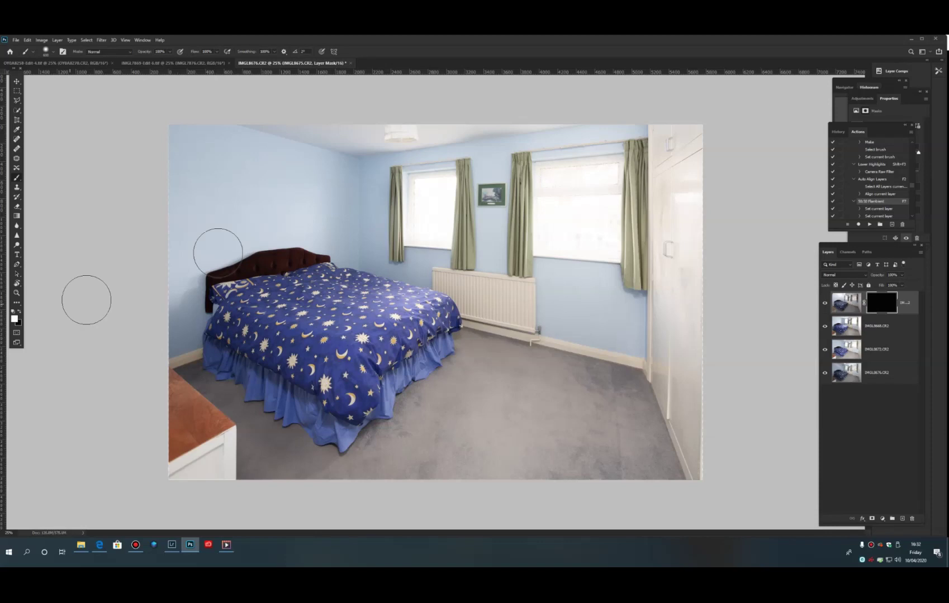
mouse_move(429, 180)
mouse_down()
mouse_move(430, 251)
mouse_move(450, 220)
mouse_move(430, 188)
mouse_move(418, 243)
mouse_move(422, 186)
mouse_move(430, 230)
mouse_move(488, 235)
mouse_up()
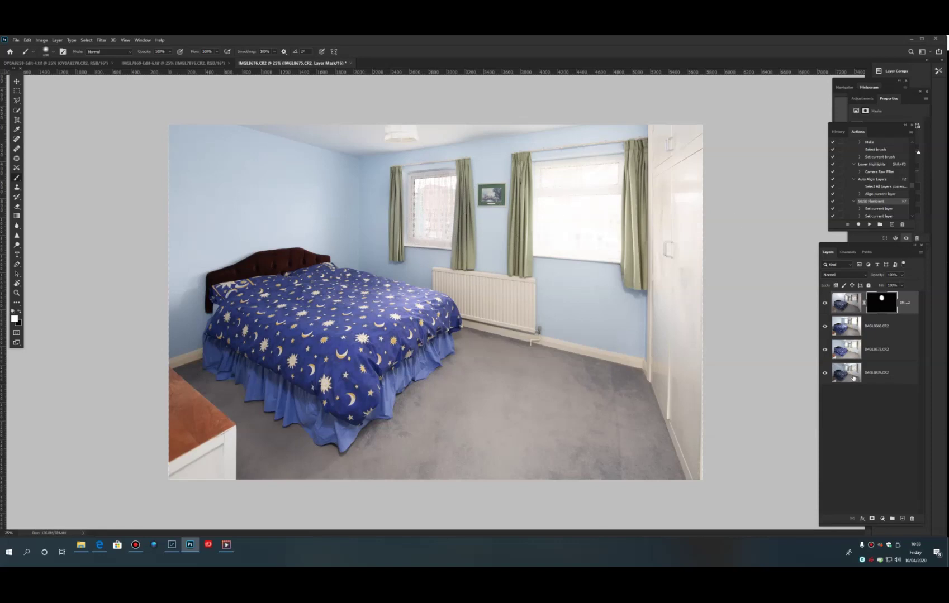
key(x)
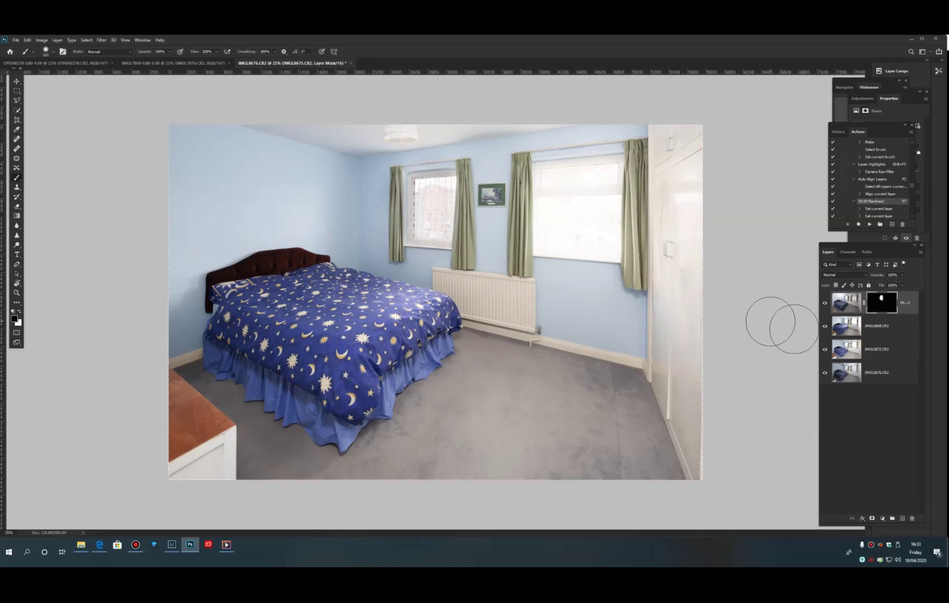
key(x)
Move the IMGL8676 layer to the top of the stack and hide it with a black layer mask.
click(851, 371)
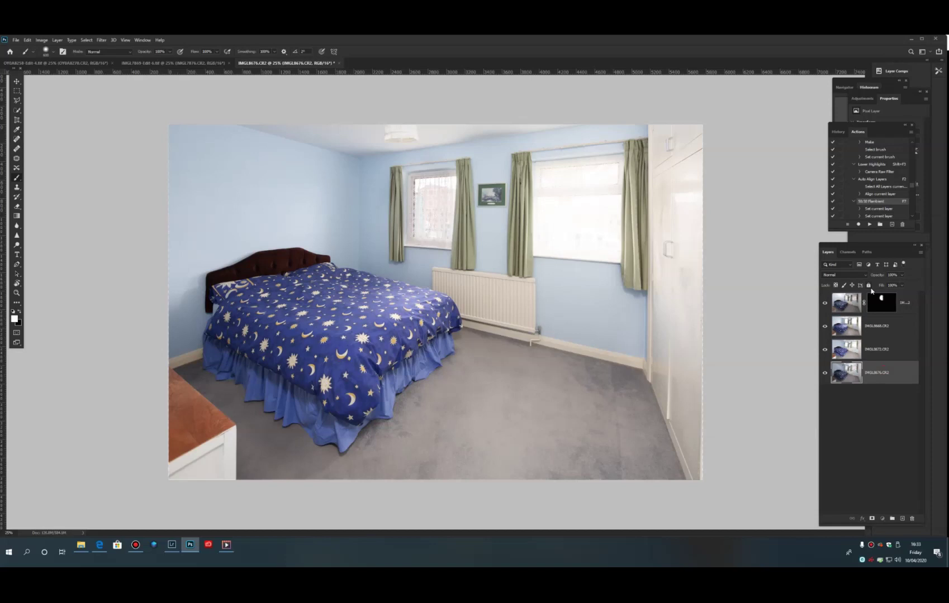
drag(896, 366, 888, 300)
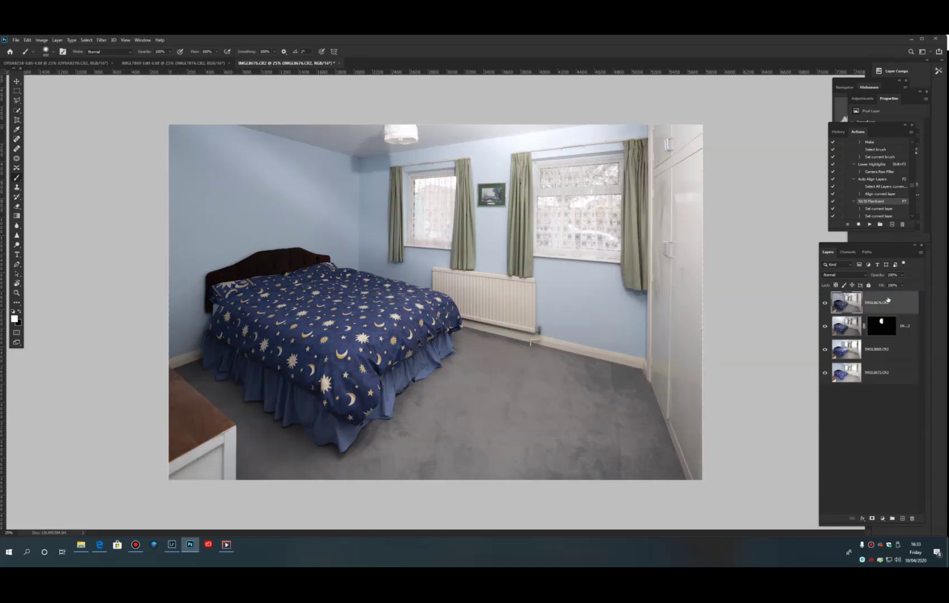
alt+click(872, 520)
Paint the IMGL8676 mask white over the larger window, and paint black along the adjoining curtain and wardrobe edge.
key(x)
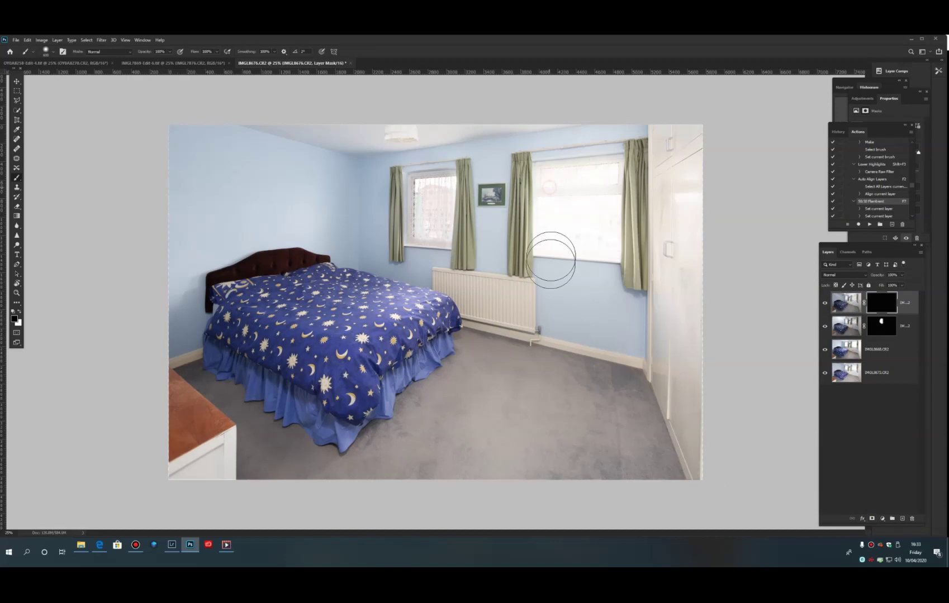
key(x)
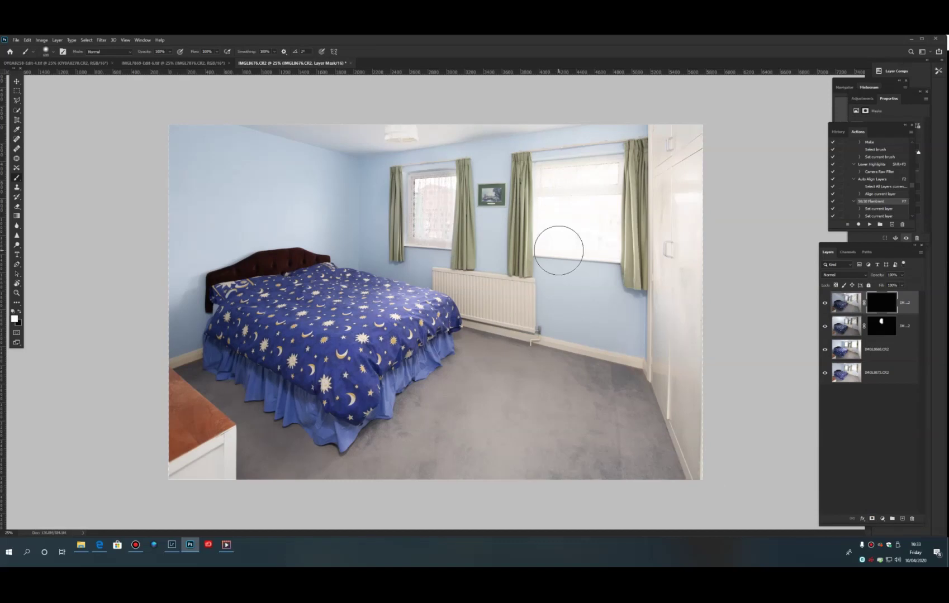
mouse_move(555, 233)
mouse_down()
mouse_move(618, 237)
mouse_move(601, 190)
mouse_move(604, 169)
mouse_up()
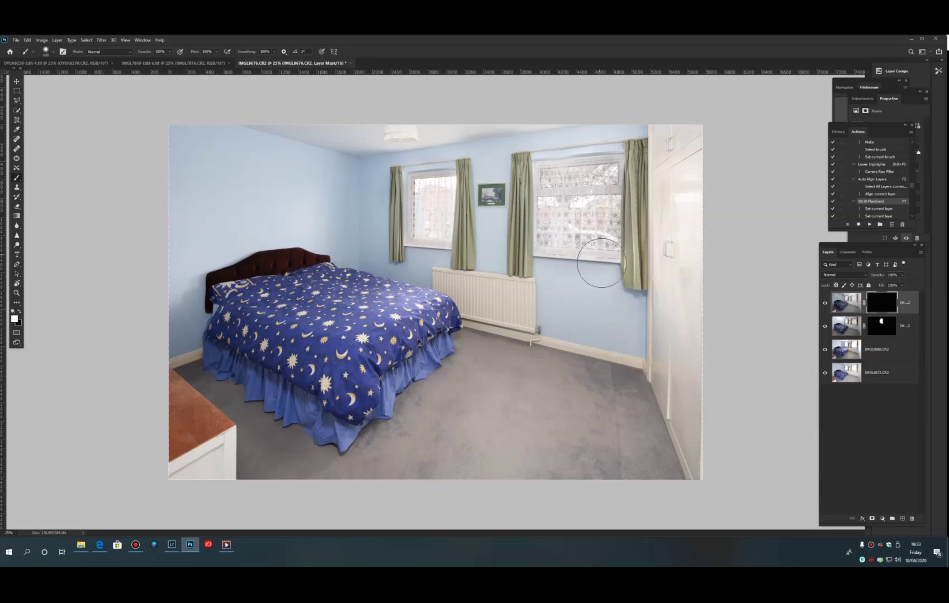
mouse_move(601, 262)
mouse_down()
mouse_move(614, 273)
mouse_move(631, 271)
mouse_up()
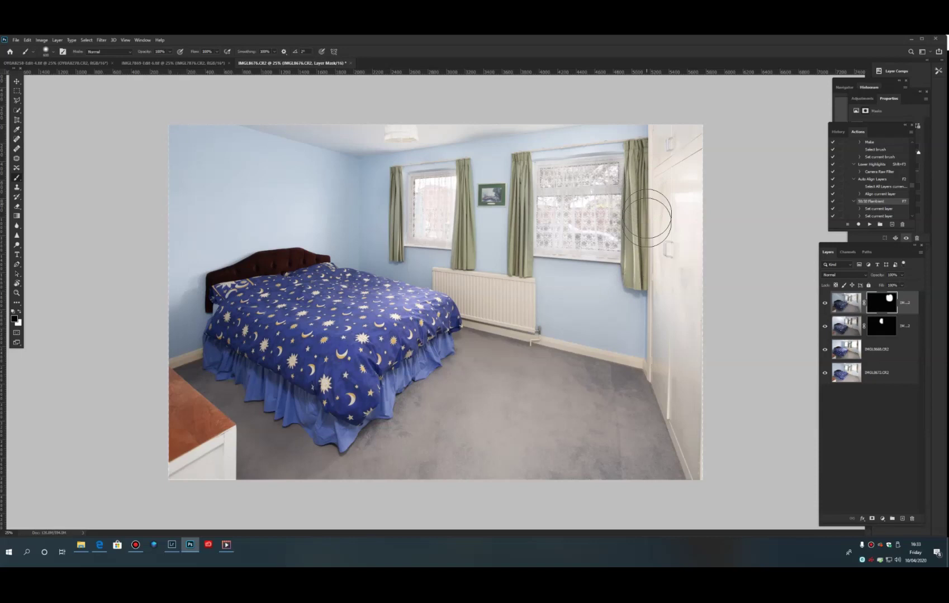
mouse_move(655, 214)
mouse_down()
mouse_move(646, 274)
mouse_move(650, 145)
mouse_move(654, 262)
mouse_up()
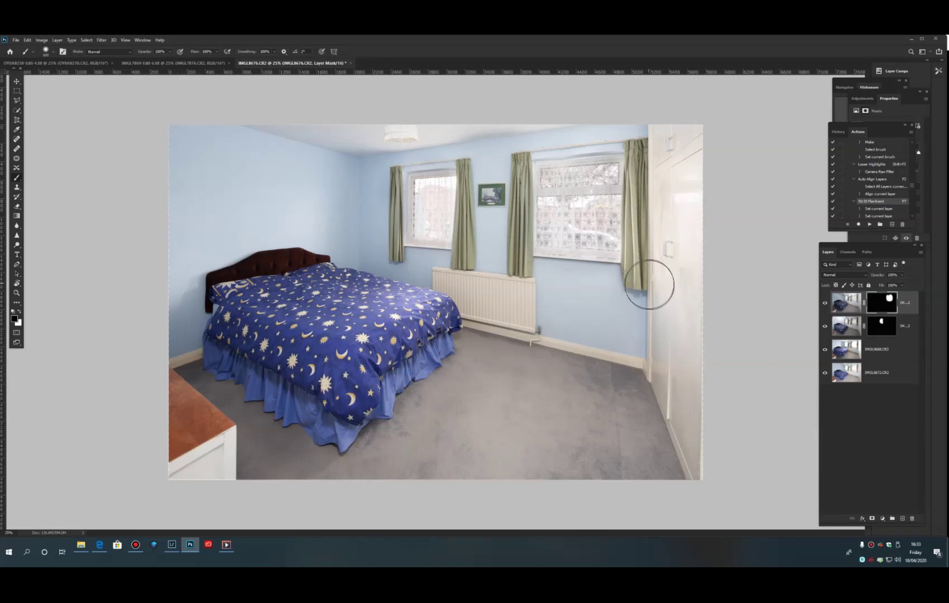
key(x)
Merge all visible layers into one, save the blended bedroom image and switch to Lightroom.
click(889, 434)
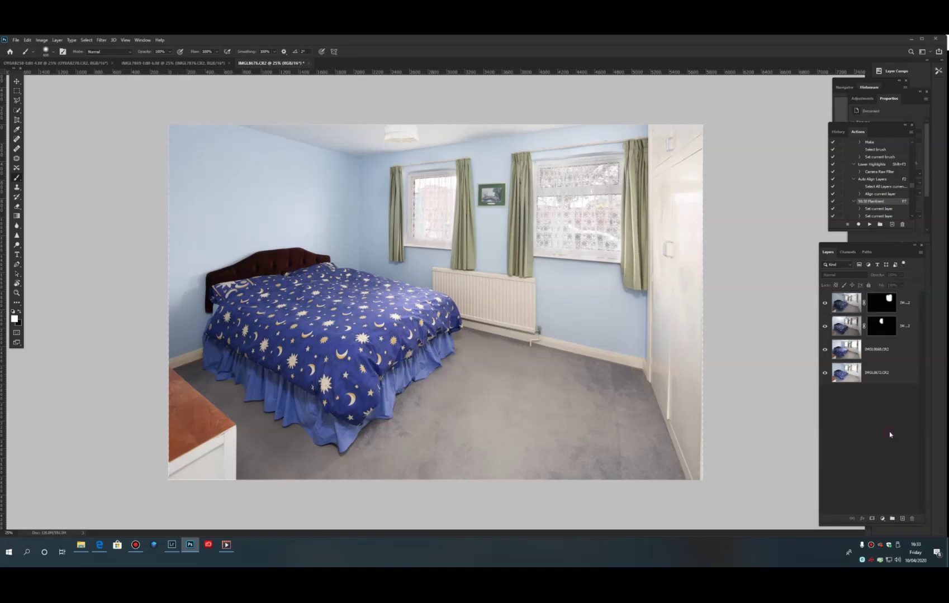
key(ctrl+shift+e)
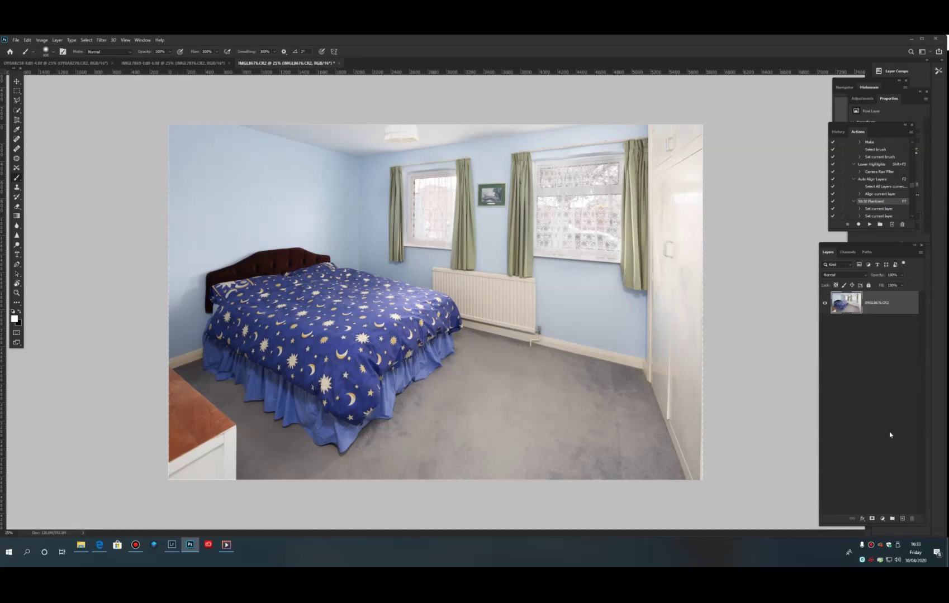
key(ctrl+s)
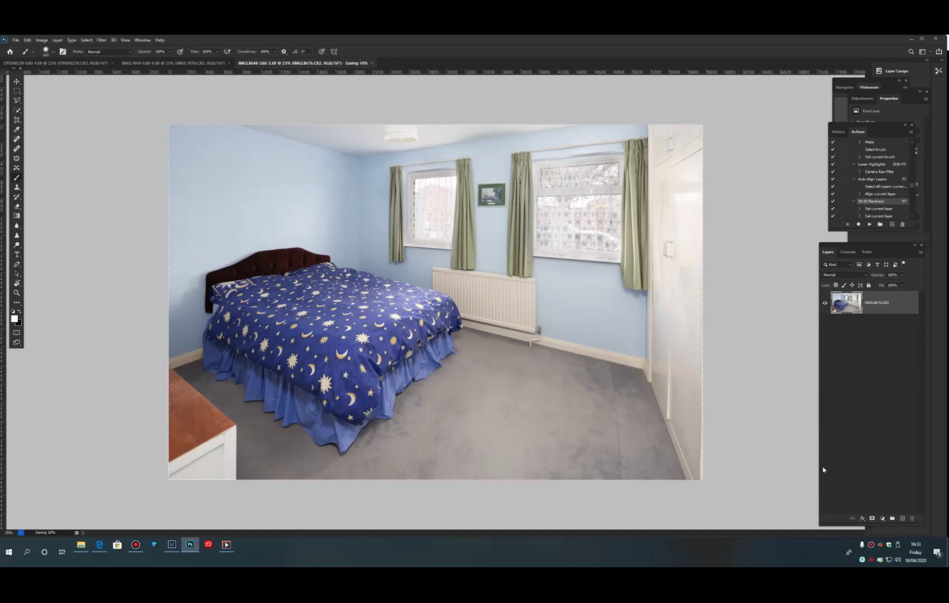
click(172, 548)
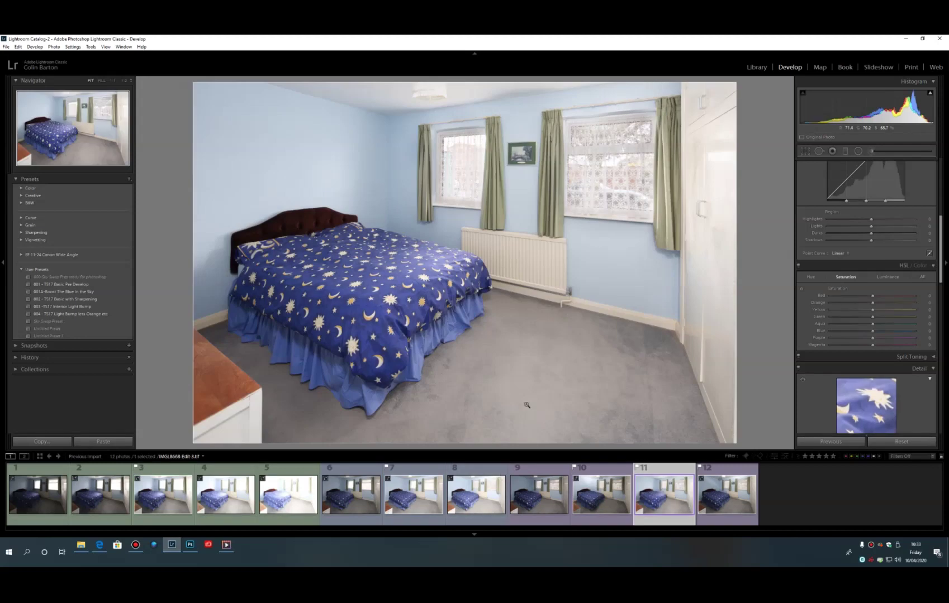
Apply the 003 -TS17 Interior Light Bump preset to the blended bedroom image, and close the export settings without exporting.
click(87, 308)
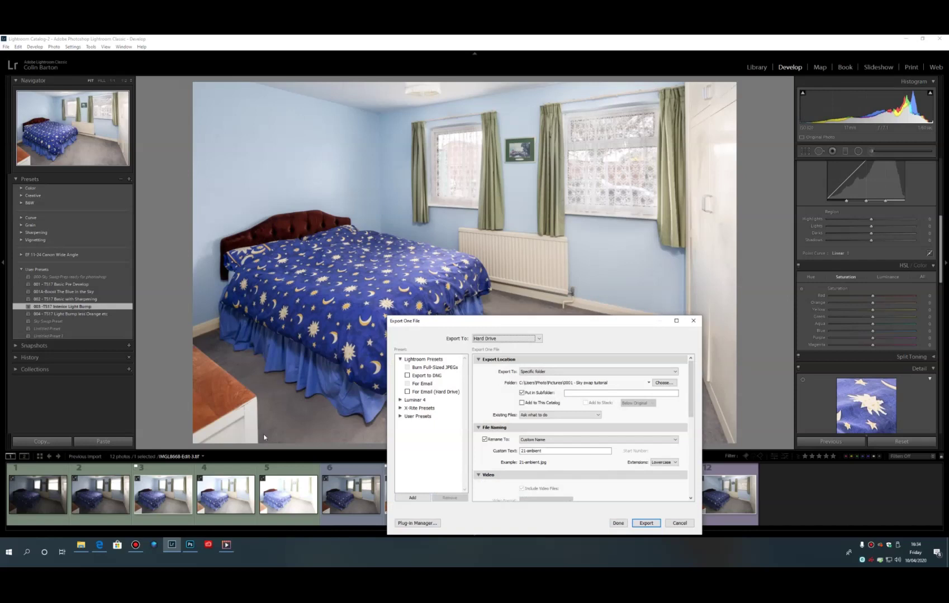
click(619, 524)
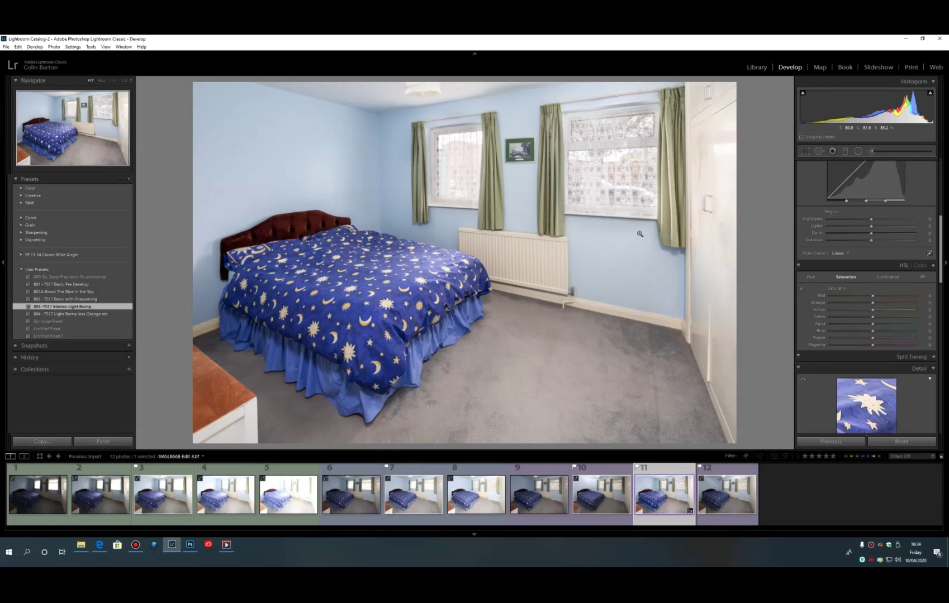
Compare the original ambient bedroom exposure IMGL8668.CR2 with the finished blend.
click(160, 473)
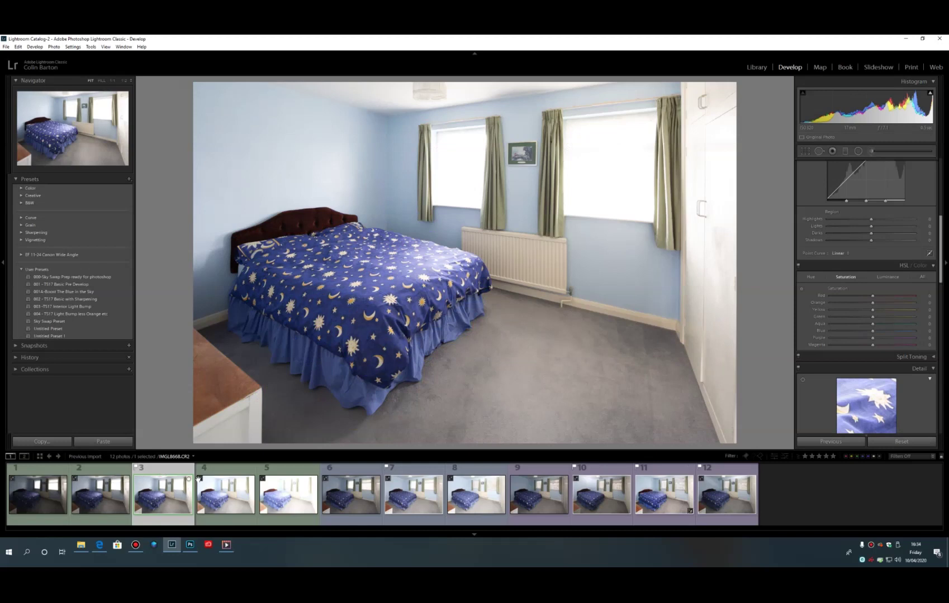
click(656, 470)
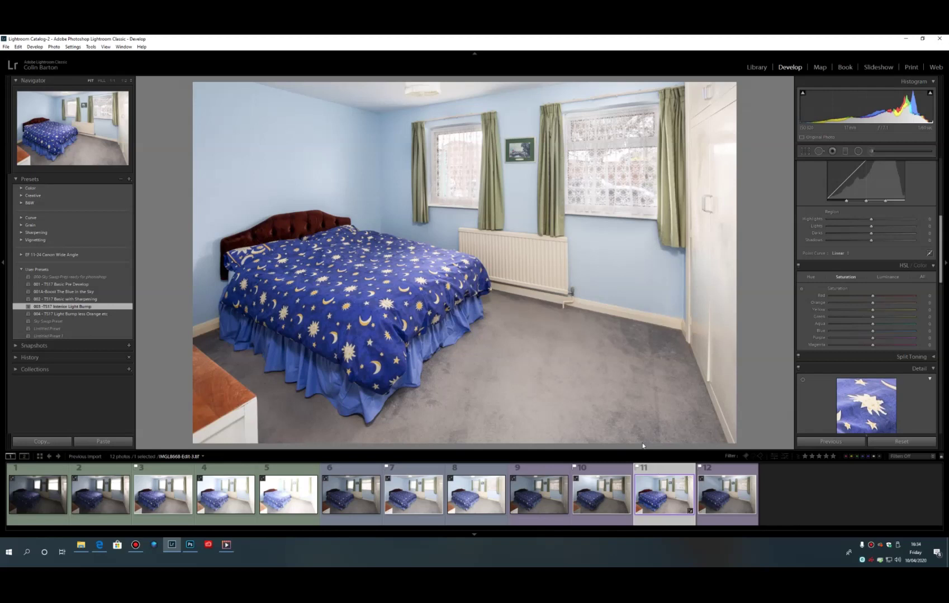
mouse_move(511, 38)
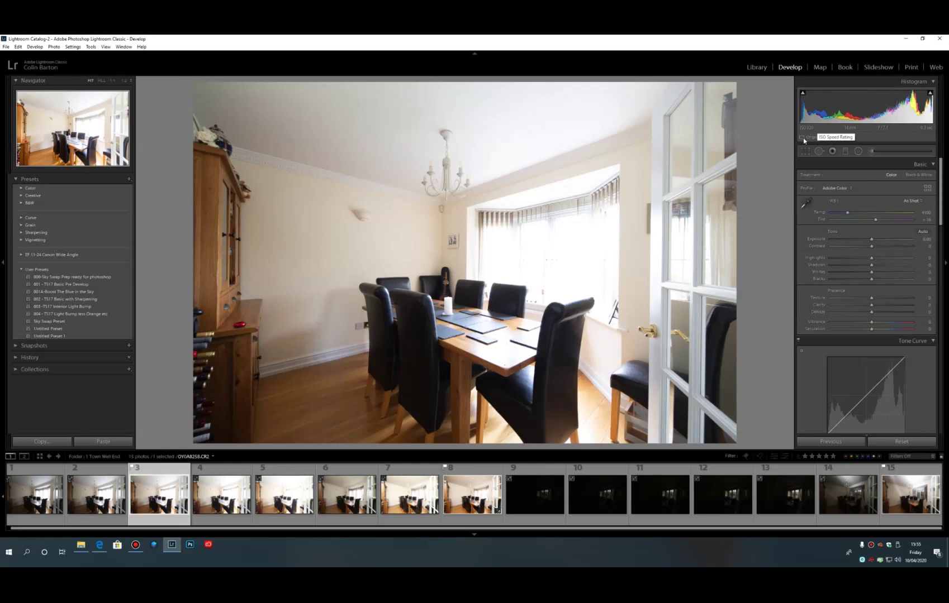
Review the dining room exposures and neutralise the white balance of OY0A8263.CR2 by sampling the ceiling beside the chandelier.
click(472, 474)
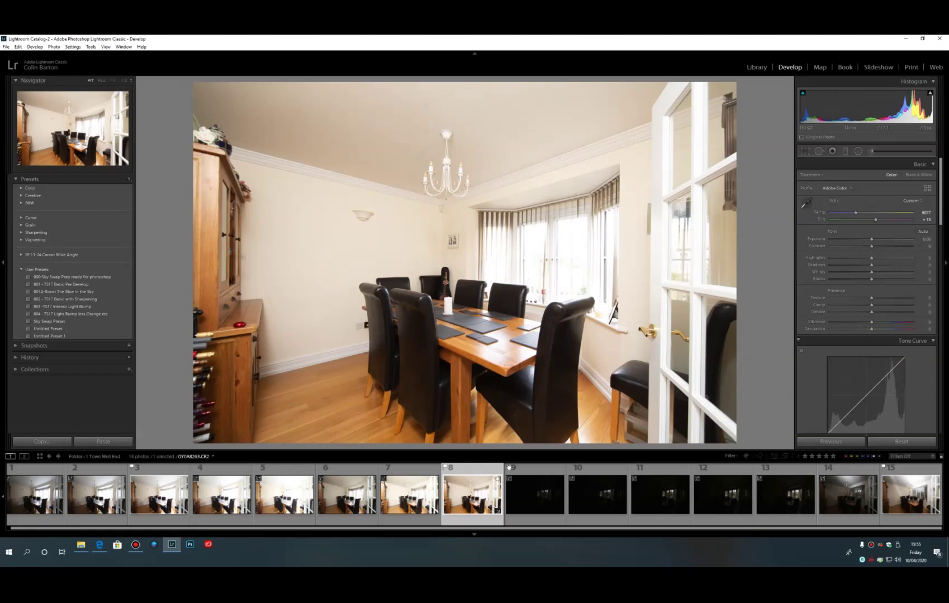
click(892, 471)
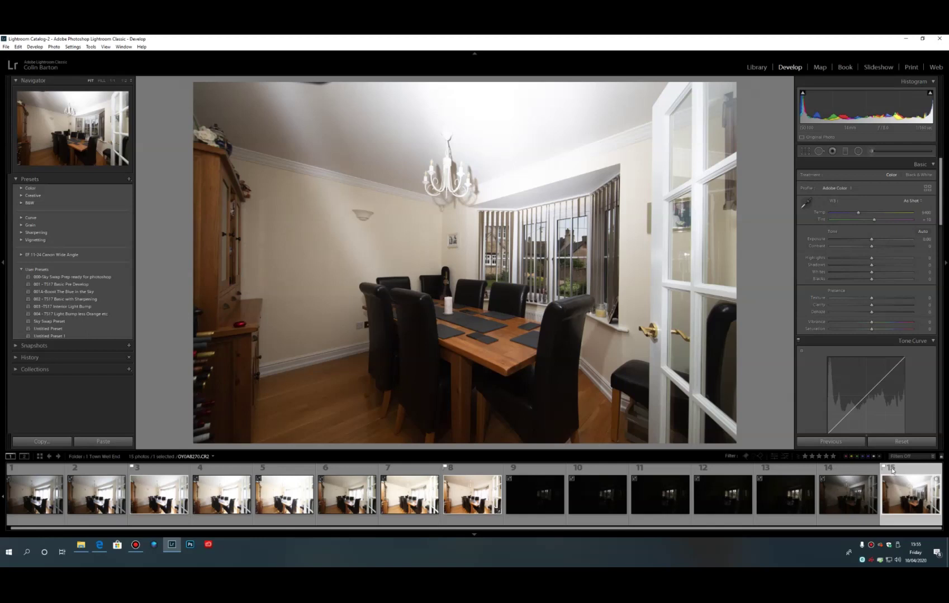
click(486, 473)
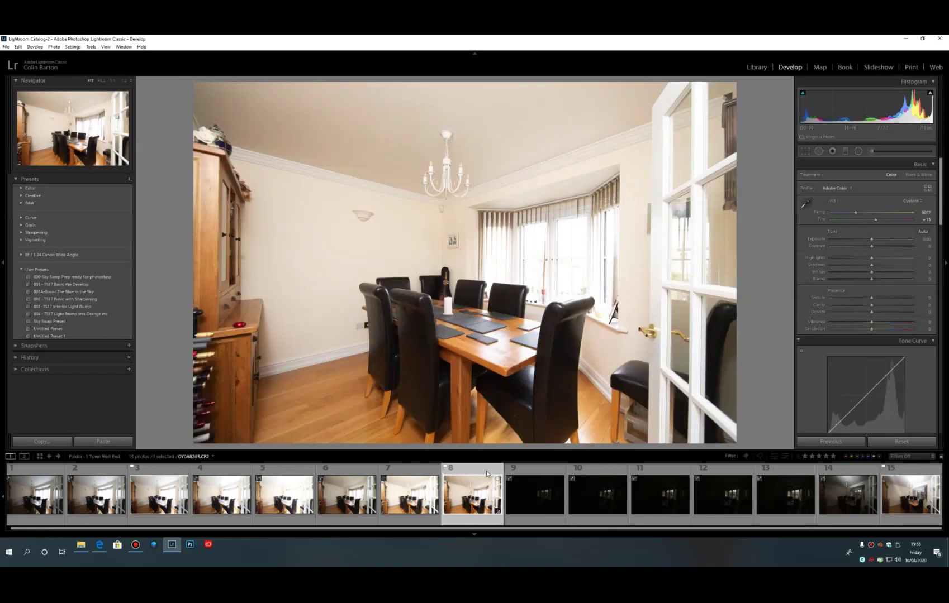
click(806, 201)
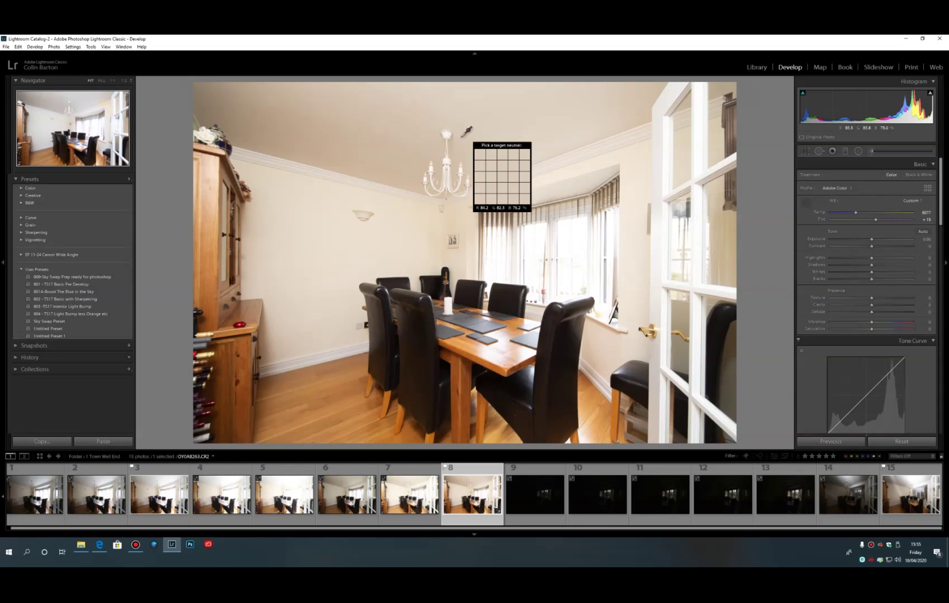
click(457, 133)
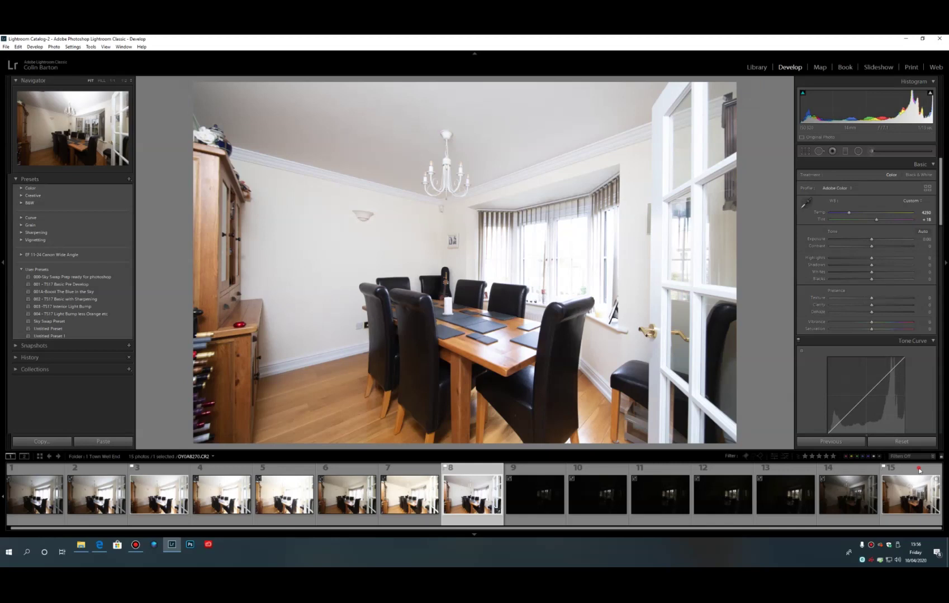
Adjust window exposure OY0A8270.CR2 to Highlights -100, Shadows +82, Whites +29, Blacks -44, Clarity +7, Dehaze +18, Exposure +0.75 and Temp about 4700.
click(919, 470)
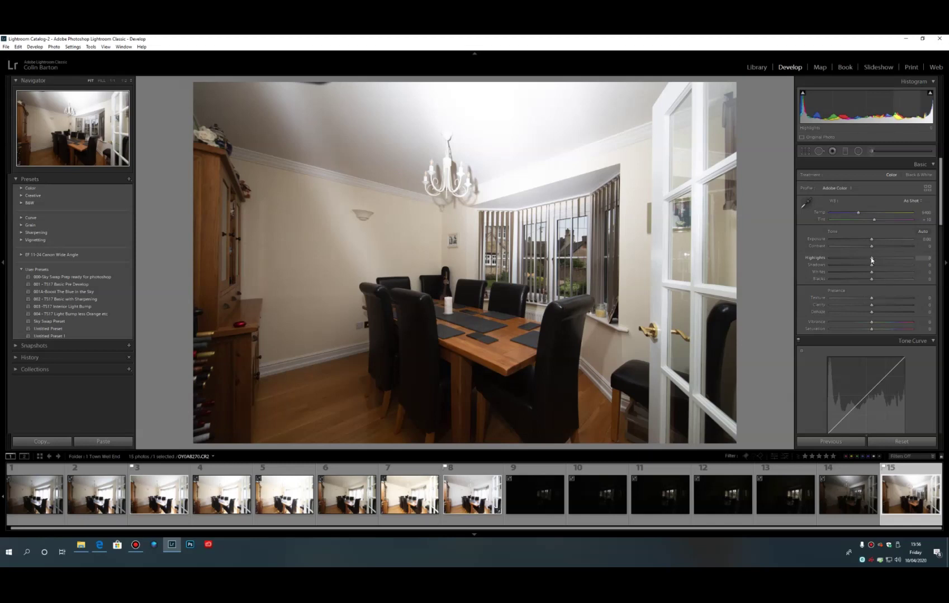
drag(872, 258, 905, 266)
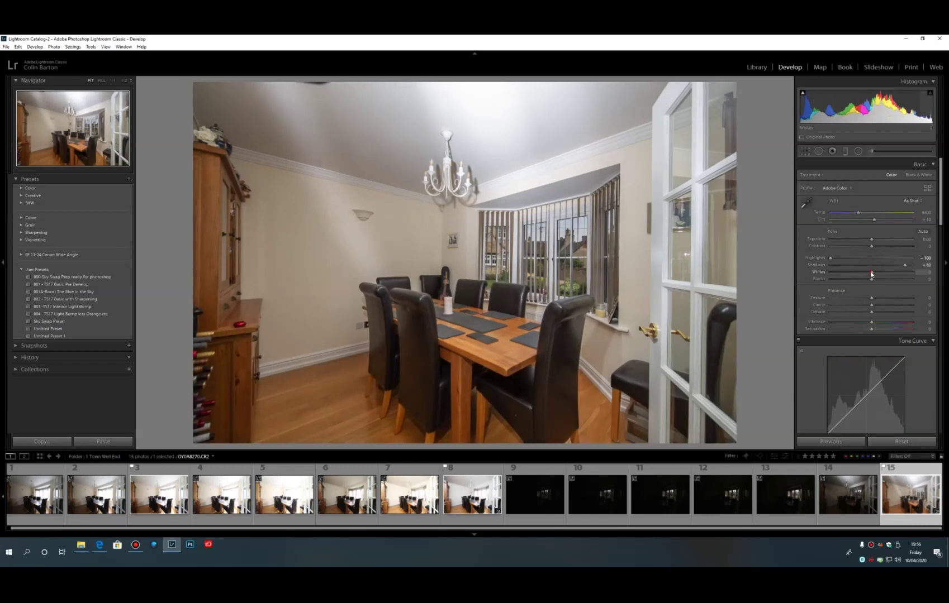
drag(871, 274, 879, 311)
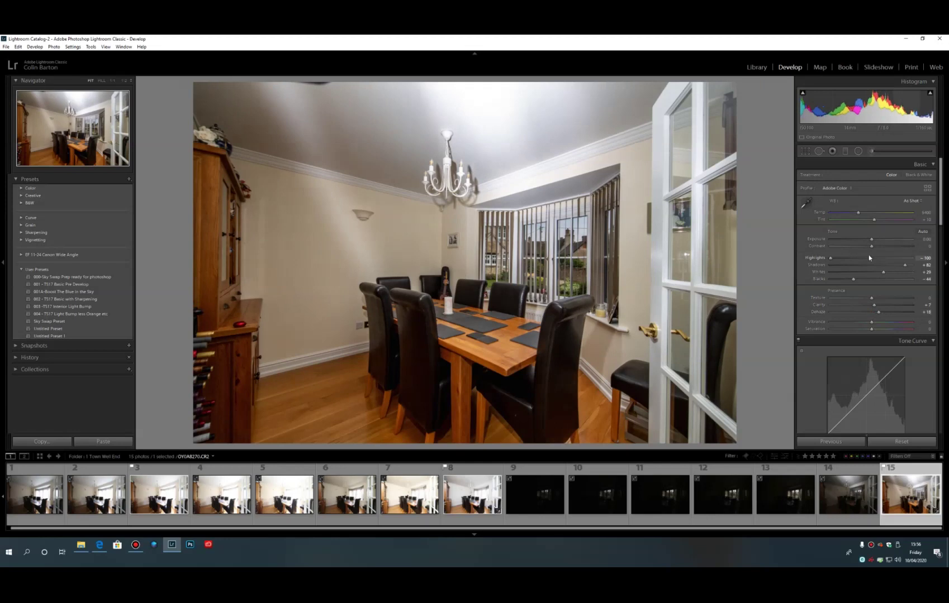
drag(871, 241, 877, 241)
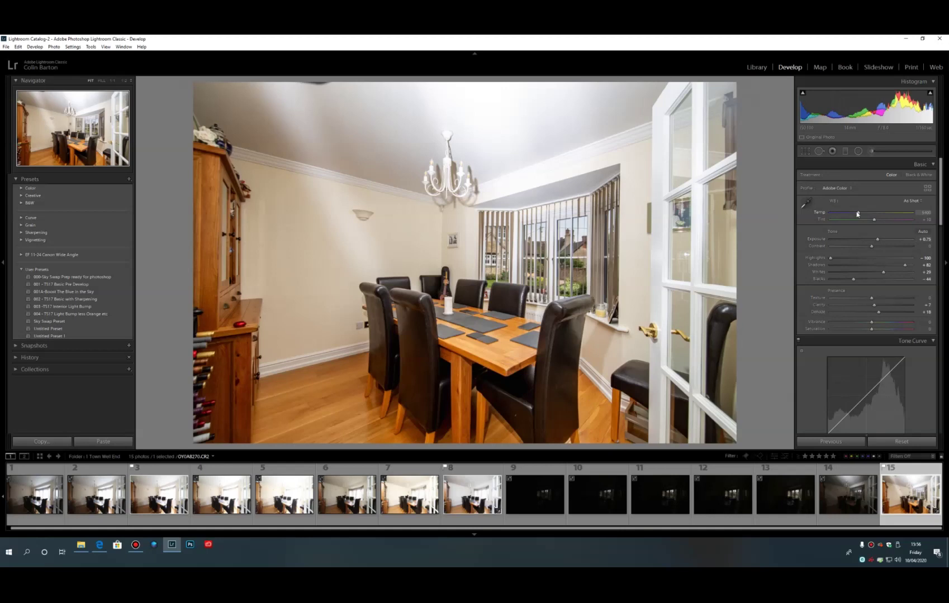
drag(855, 212, 851, 215)
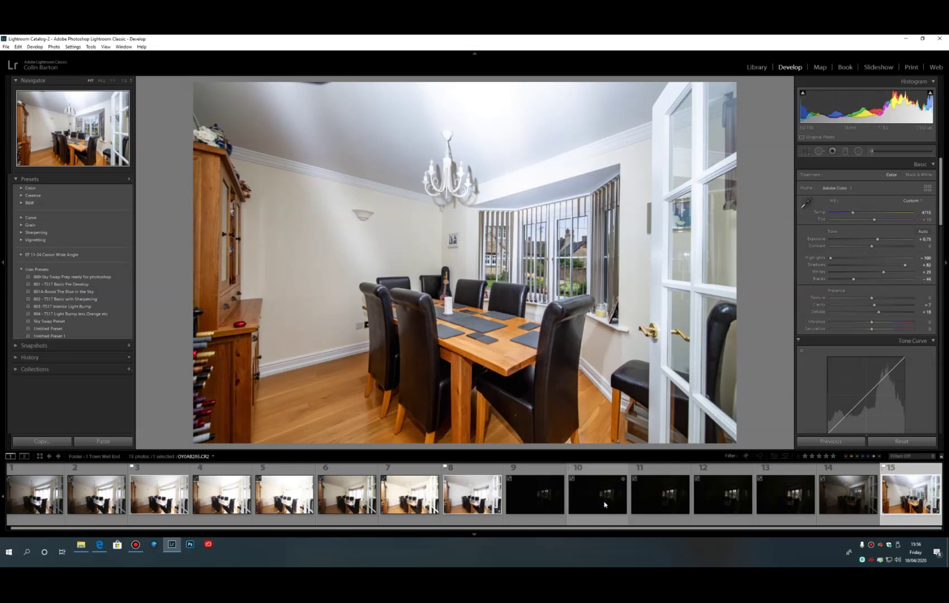
Open the dining room exposures OY0A8258.CR2, OY0A8263.CR2 and OY0A8270.CR2 together as layers in one Photoshop document.
ctrl+click(484, 470)
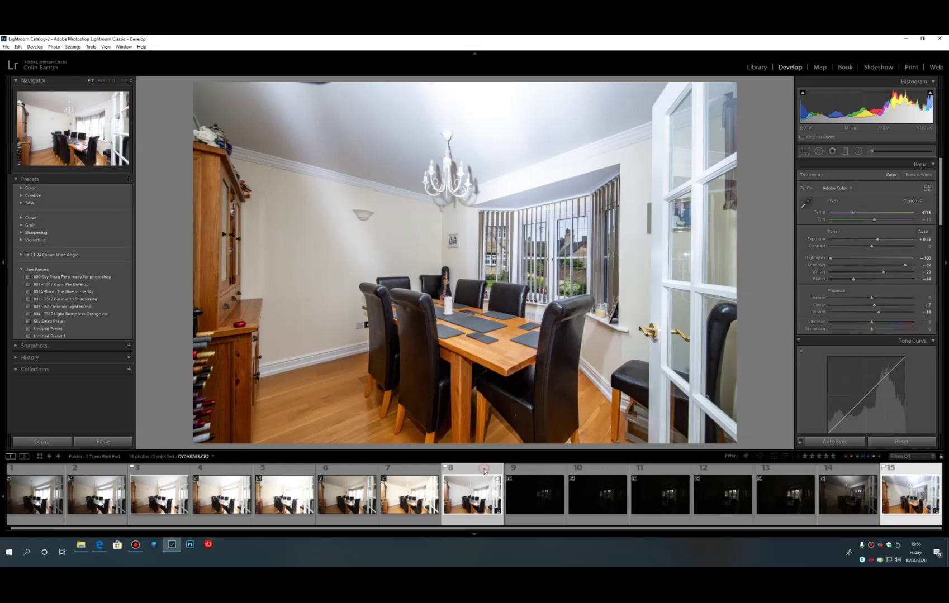
ctrl+click(158, 475)
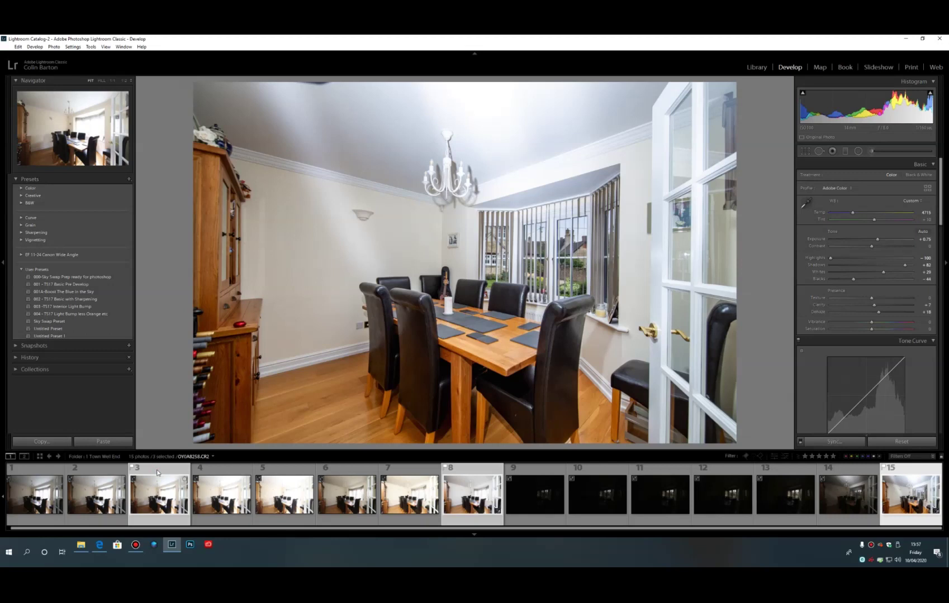
key(alt+p)
key(Down)
key(Down)
key(Down)
key(Right)
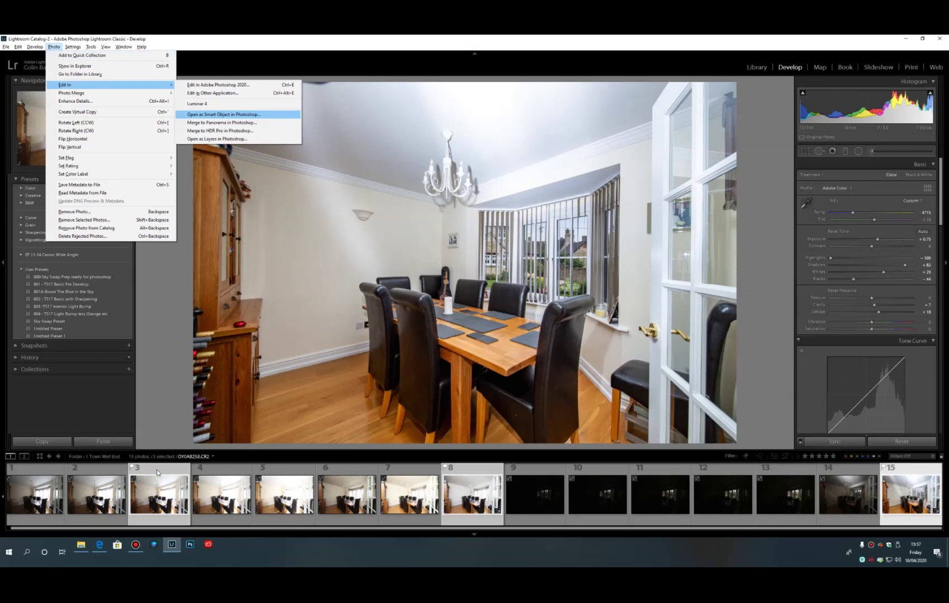
key(Down)
key(Down)
key(Down)
key(Down)
key(Down)
key(Down)
key(Return)
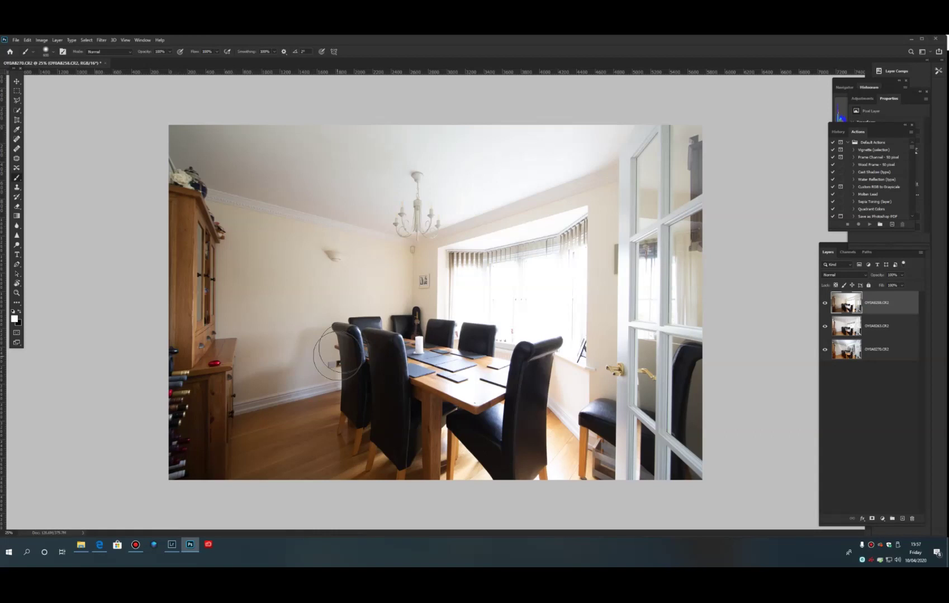
Set the OY0A8258.CR2 layer to Luminosity blending at about 50% opacity.
click(866, 276)
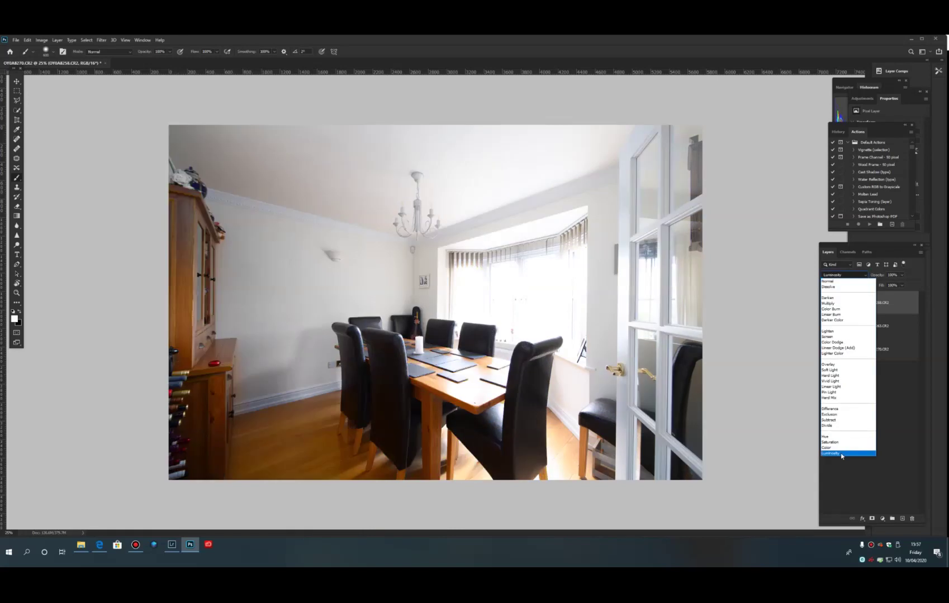
click(841, 453)
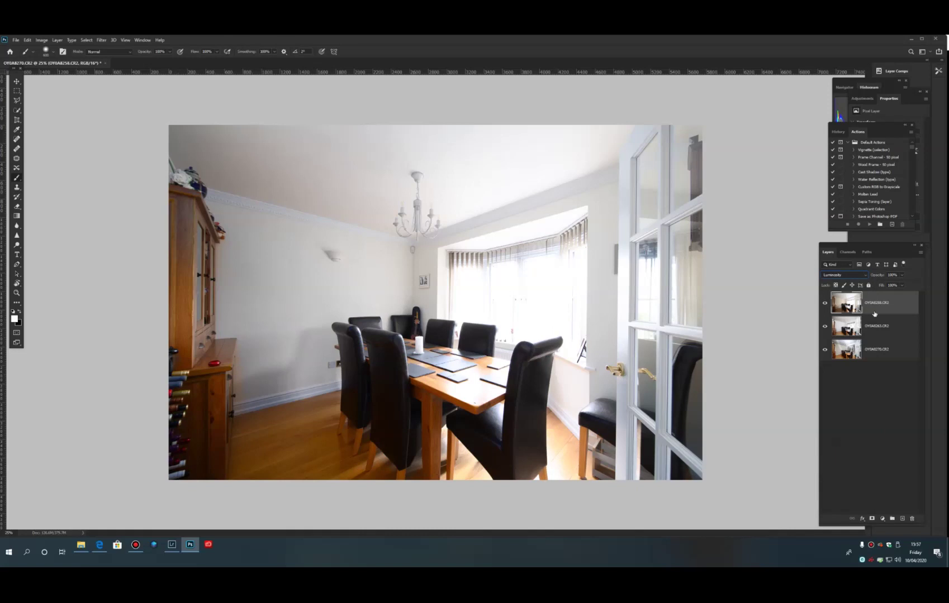
click(900, 276)
click(886, 285)
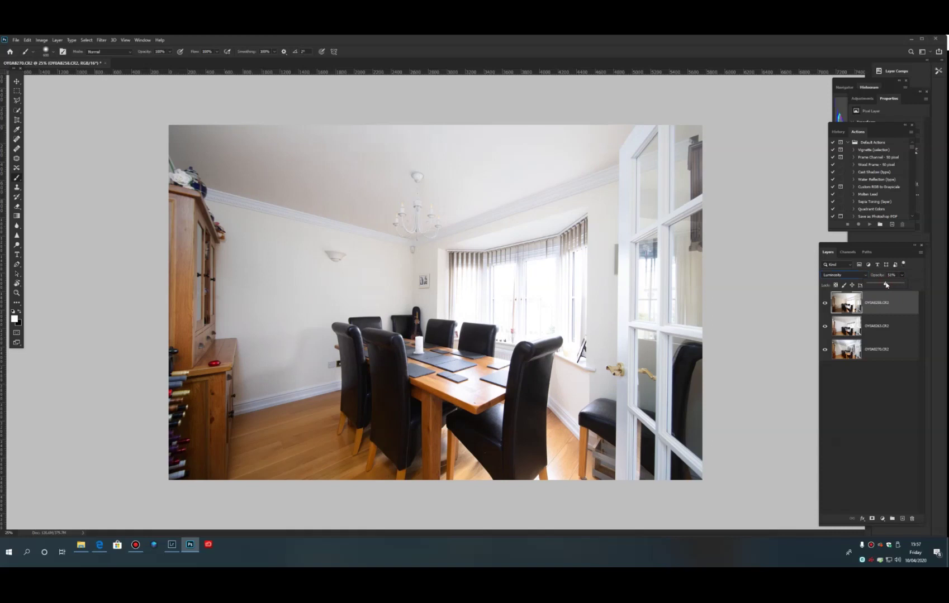
drag(885, 285, 885, 286)
Move the OY0A8270.CR2 layer to the top of the stack and set its blend mode to Darken.
click(885, 329)
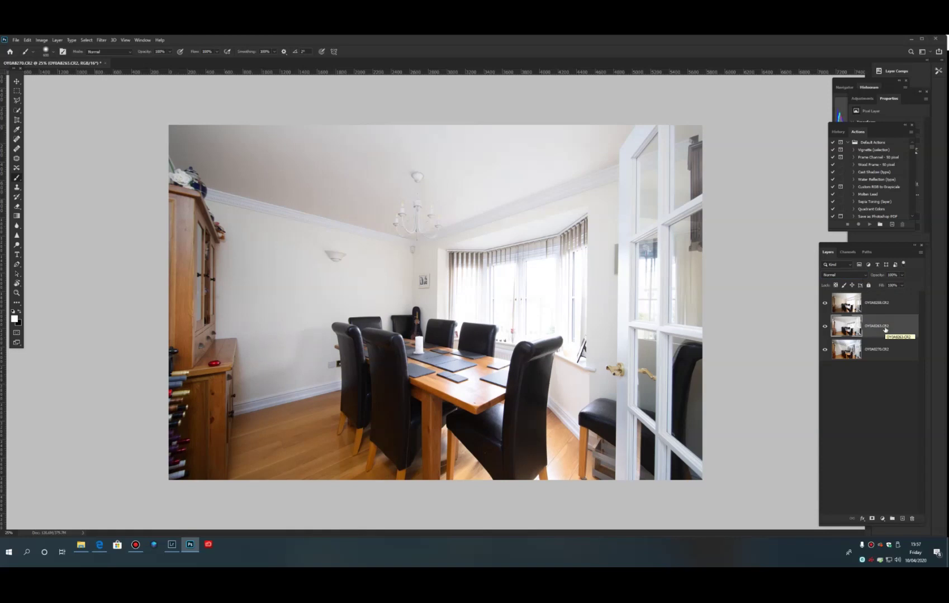
click(835, 347)
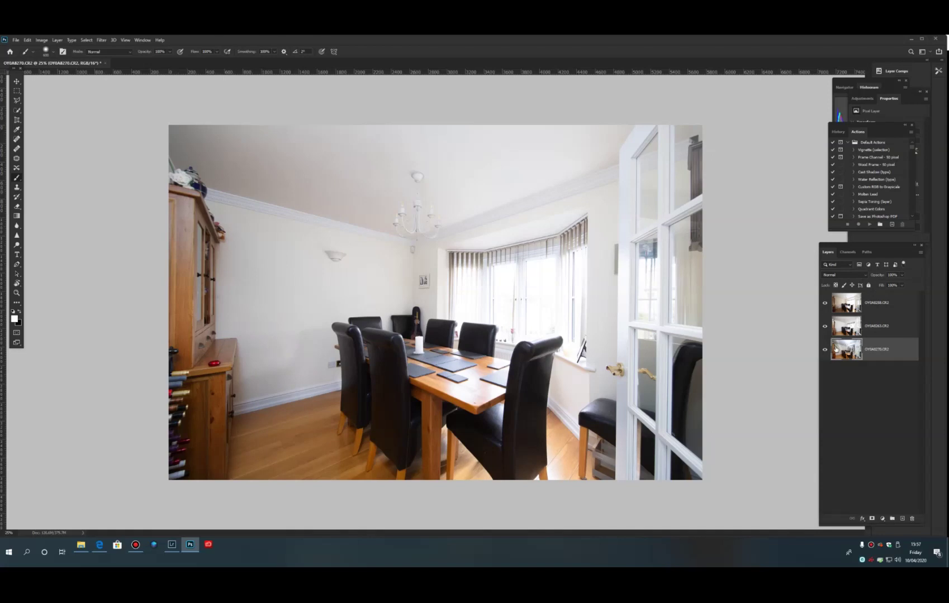
drag(897, 344, 891, 299)
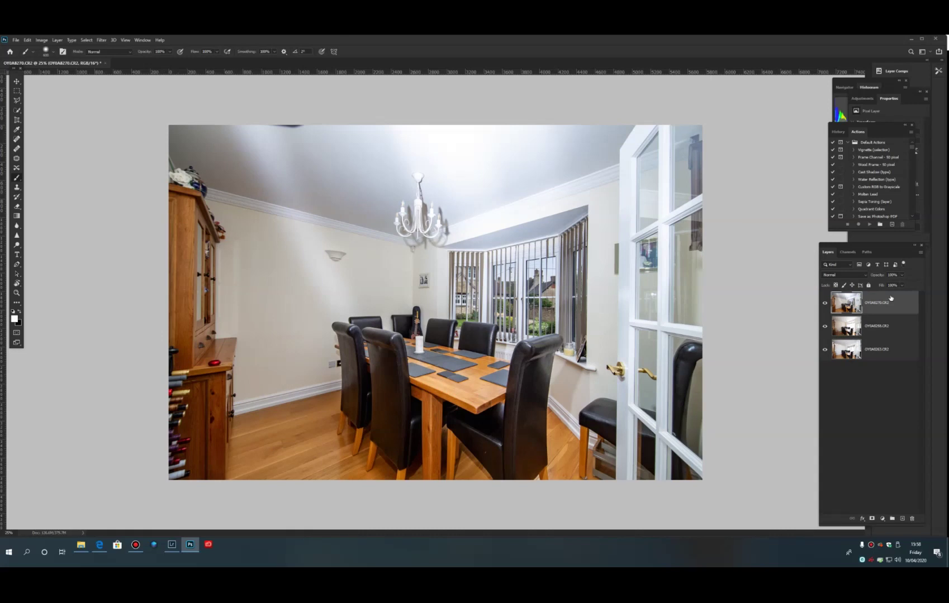
click(867, 275)
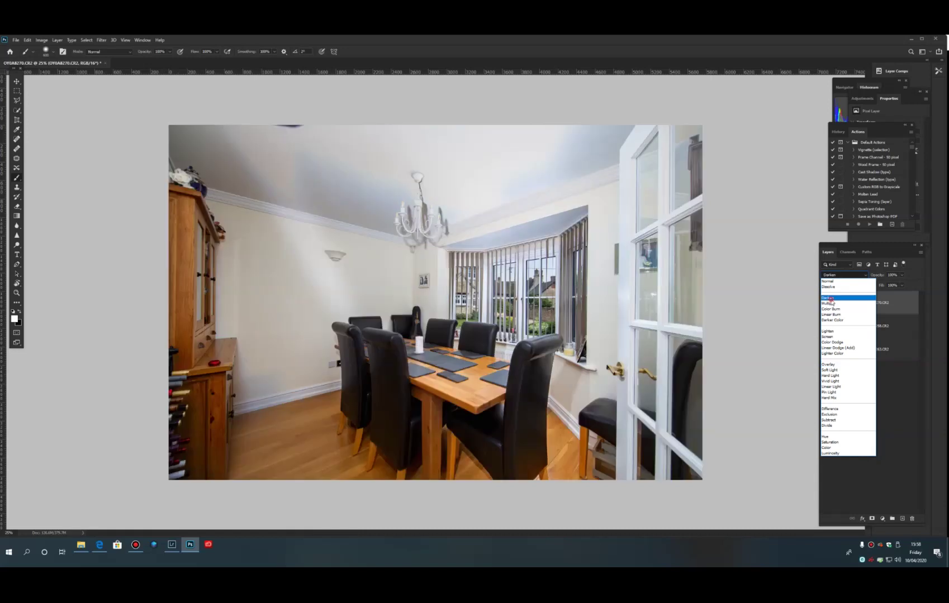
click(828, 298)
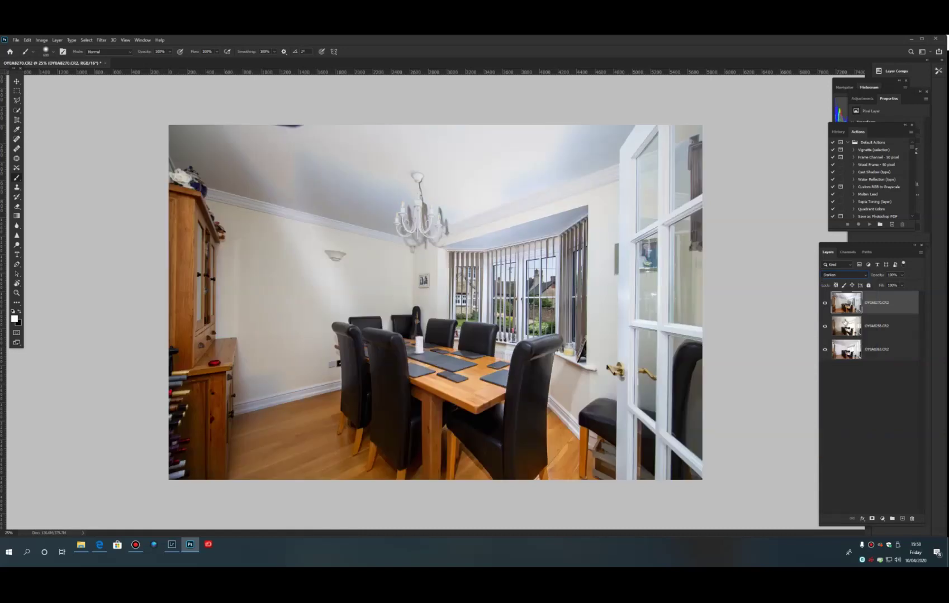
Hide the OY0A8270.CR2 layer with a black mask and paint white over the bay window to reveal the outside view.
alt+click(871, 519)
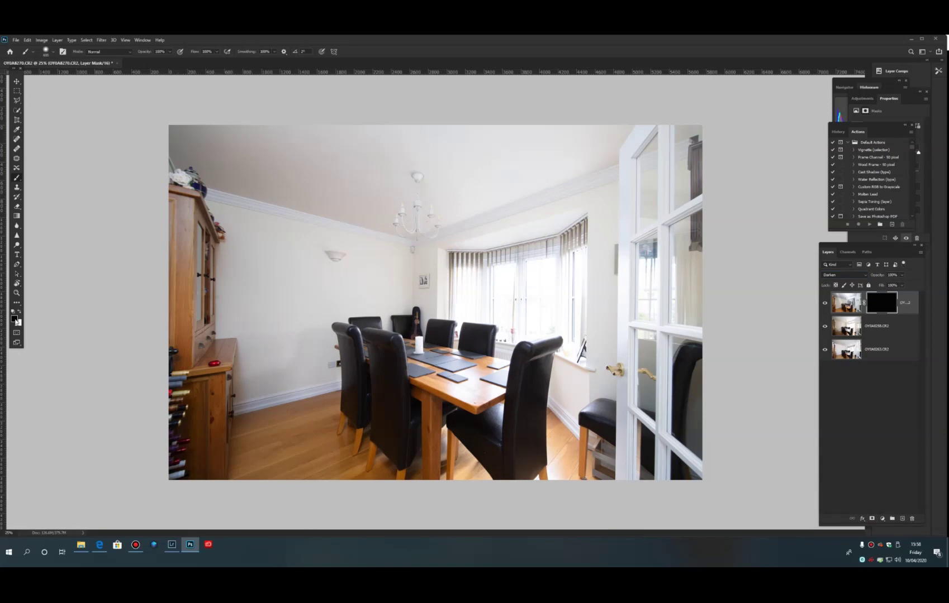
key(x)
mouse_move(459, 268)
mouse_down()
mouse_move(570, 263)
mouse_move(498, 289)
mouse_move(519, 305)
mouse_move(495, 318)
mouse_move(543, 318)
mouse_move(571, 268)
mouse_move(568, 362)
mouse_move(572, 230)
mouse_move(565, 311)
mouse_move(480, 295)
mouse_move(477, 270)
mouse_move(565, 237)
mouse_move(574, 243)
mouse_move(465, 272)
mouse_move(451, 307)
mouse_move(532, 327)
mouse_move(582, 318)
mouse_move(564, 245)
mouse_move(477, 315)
mouse_up()
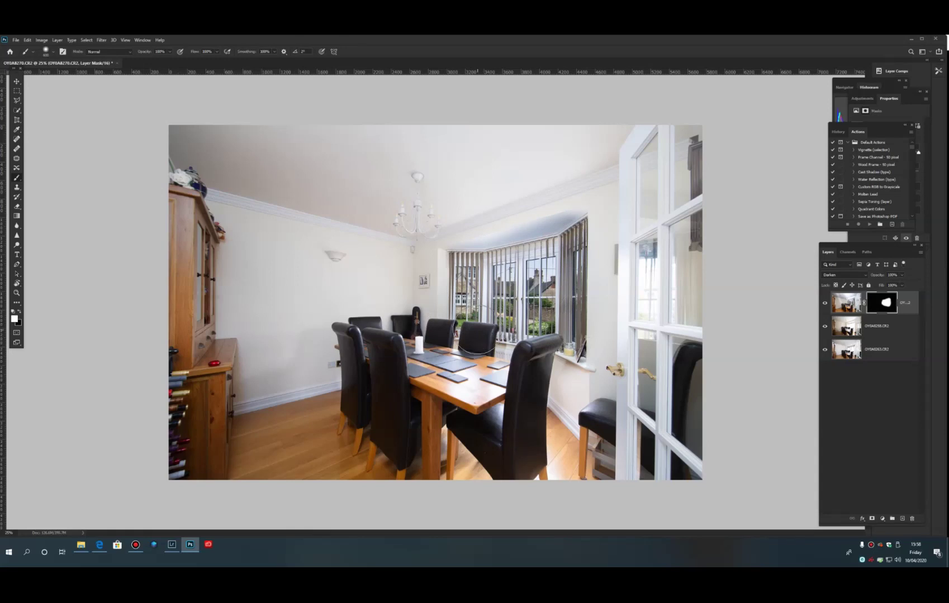
Paint the OY0A8270.CR2 mask black along the ceiling above the bay window and the wall beside and below it.
key(x)
drag(546, 201, 462, 234)
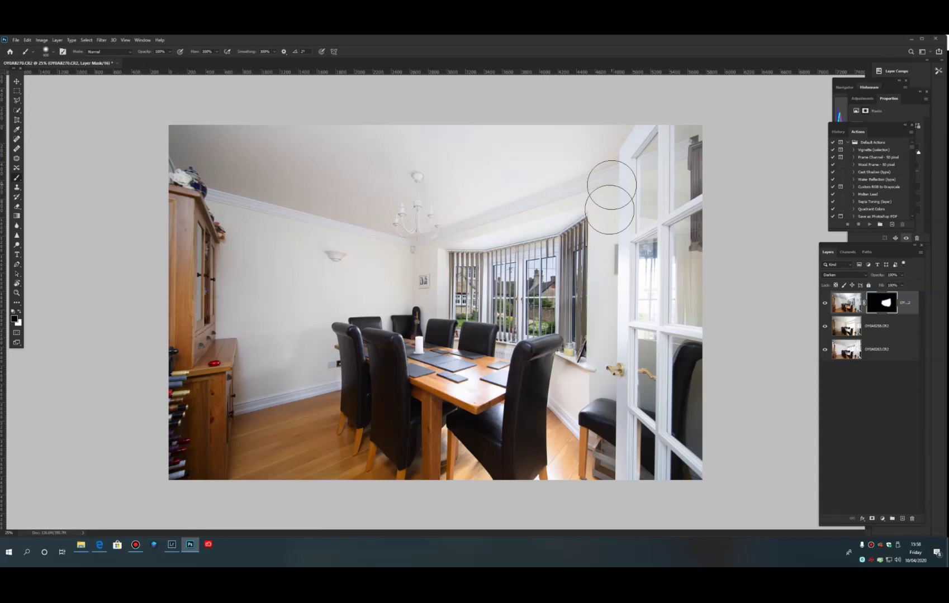
mouse_move(610, 335)
mouse_down()
mouse_move(611, 391)
mouse_move(565, 385)
mouse_up()
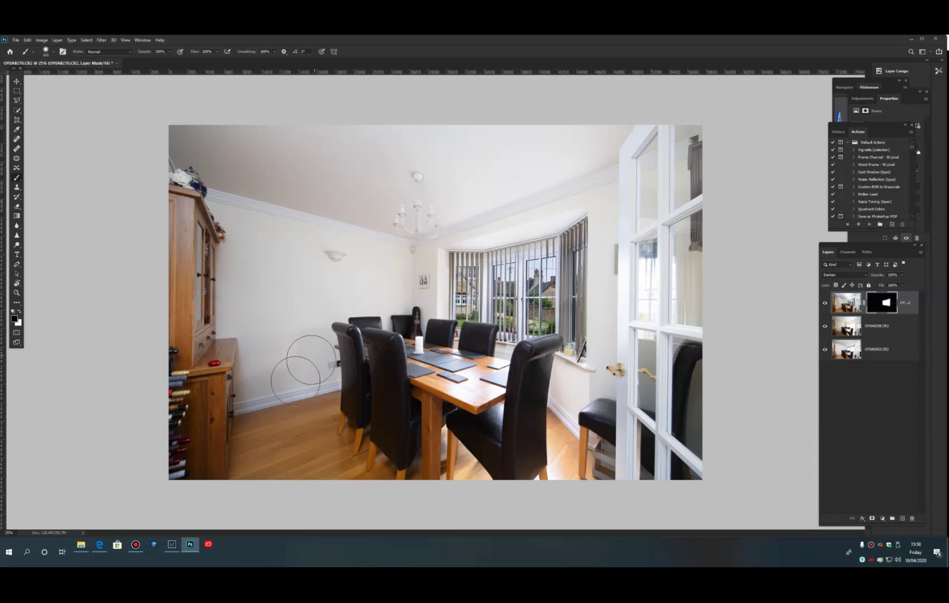
Merge the dining room layers into one, save the blended image and switch to Lightroom.
click(896, 407)
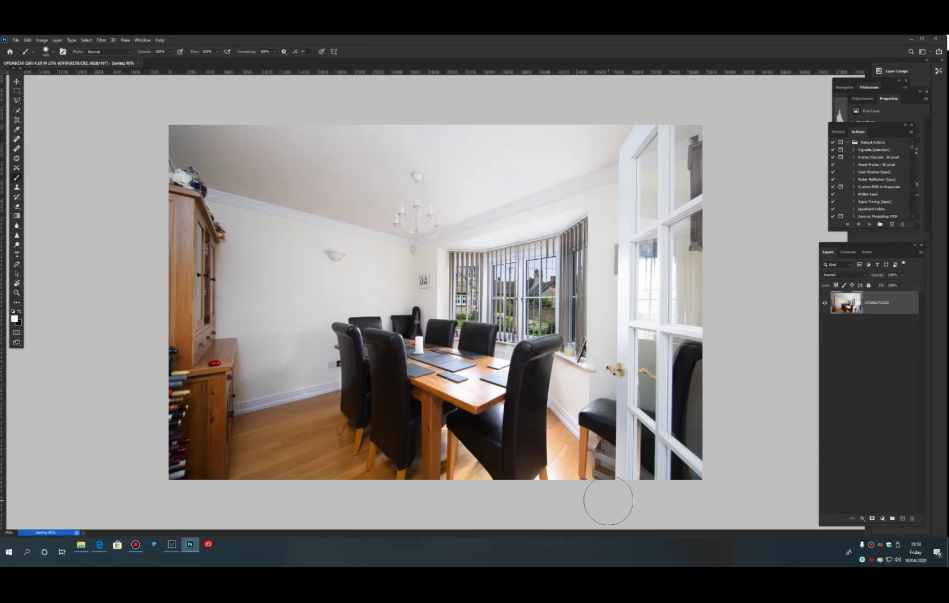
click(169, 546)
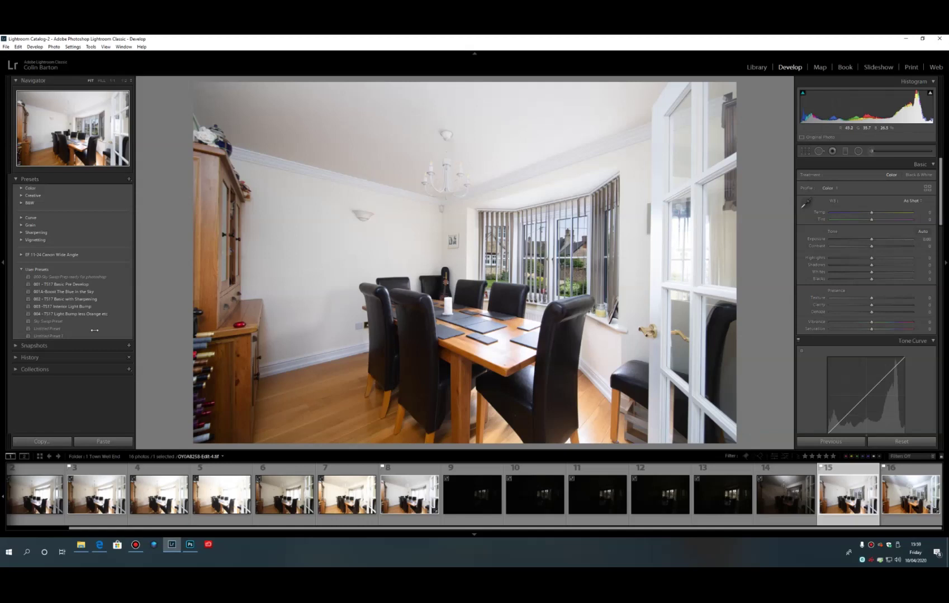
Apply the 003 -TS17 Interior Light Bump preset to the dining room blend and lower its Orange saturation to -14.
click(76, 307)
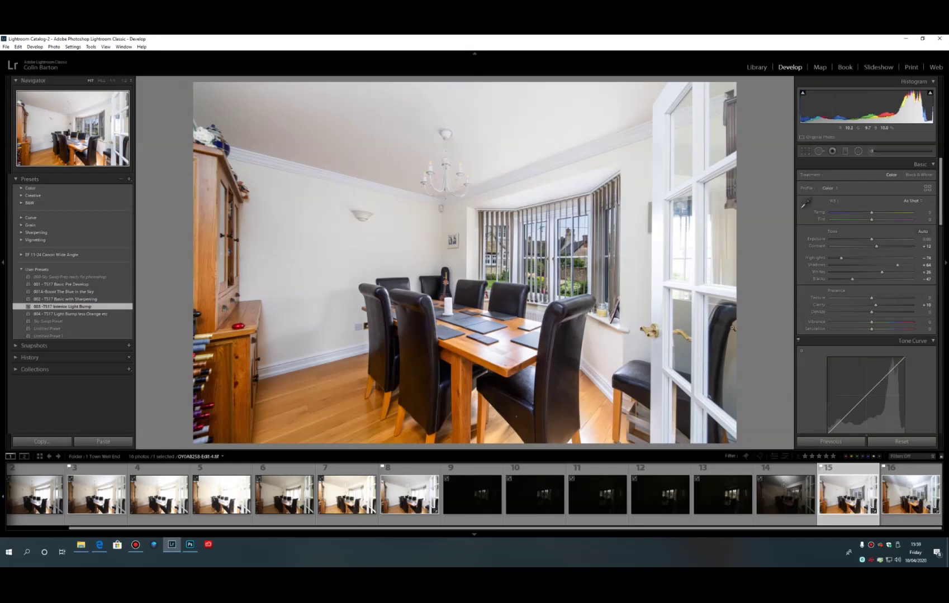
scroll(942, 258, down, 3)
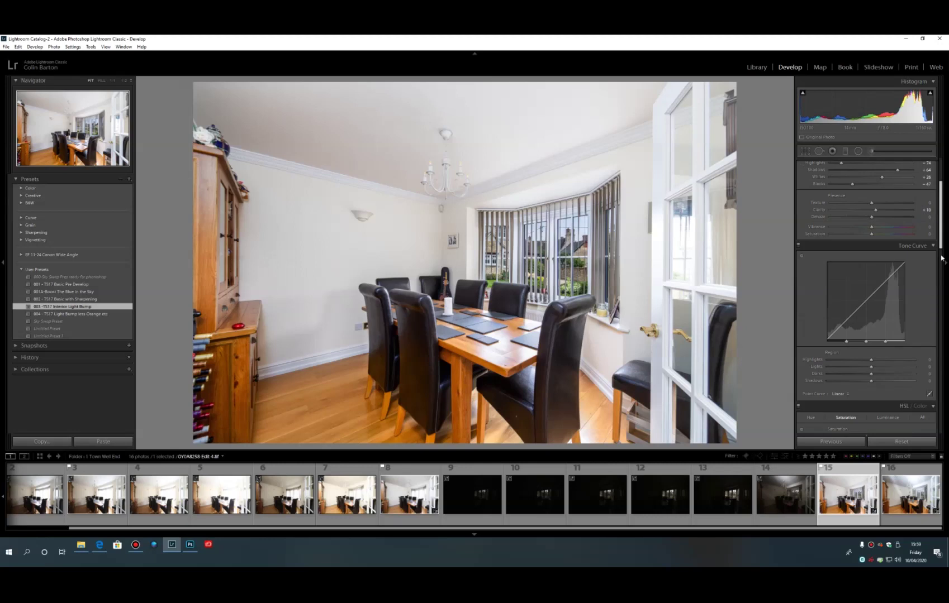
scroll(941, 259, down, 4)
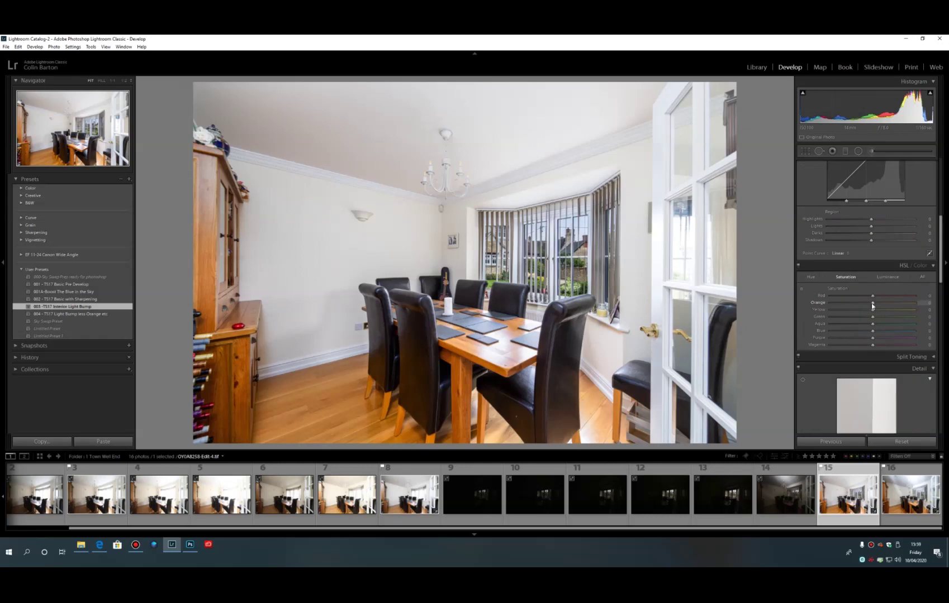
drag(872, 305, 866, 308)
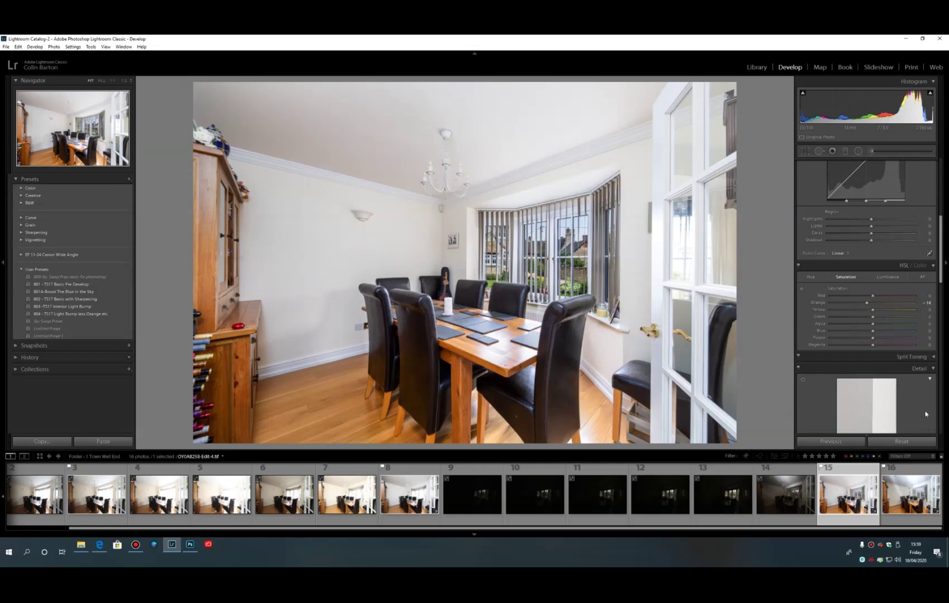
Open the export settings for the finished dining room image and close them without exporting.
key(ctrl+shift+e)
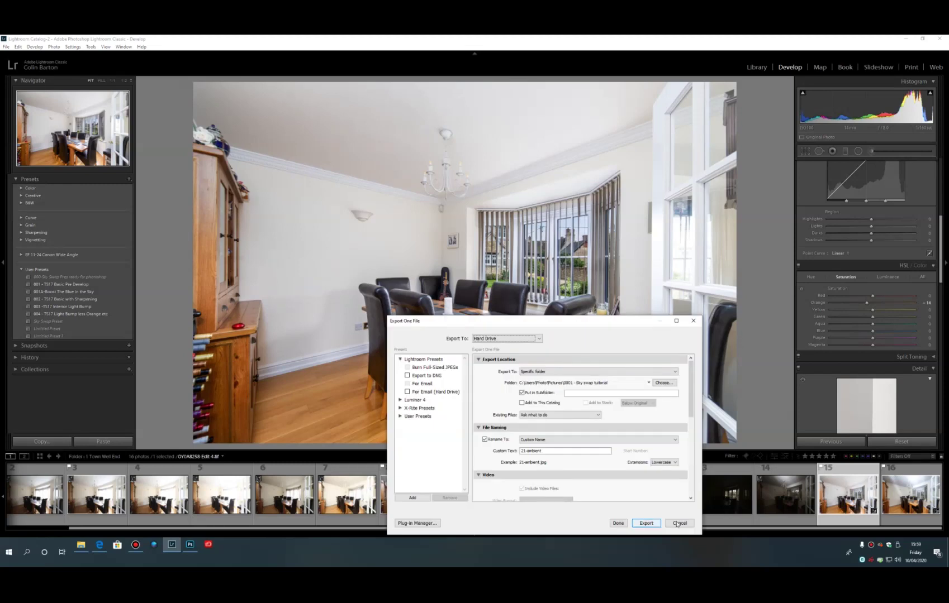
click(618, 524)
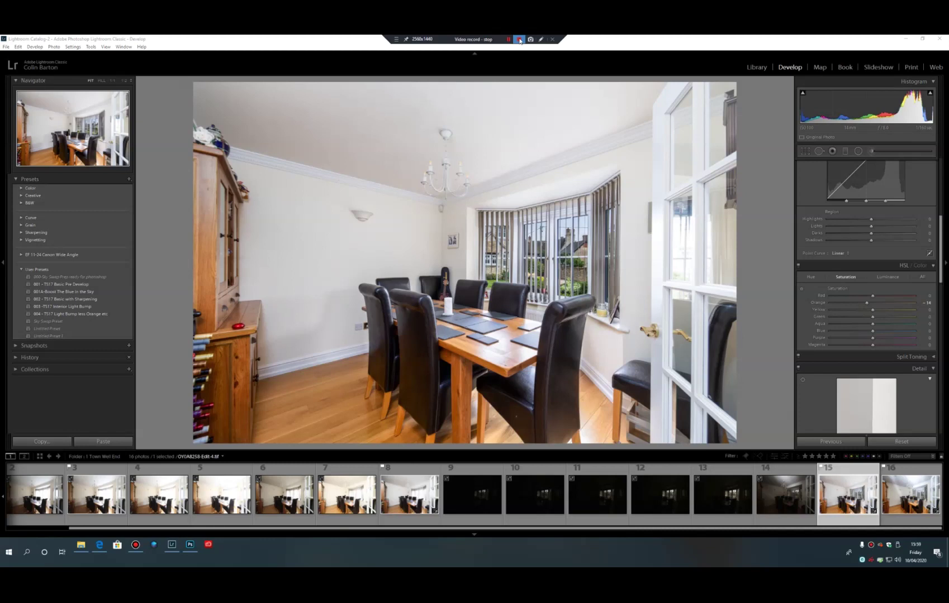
click(519, 39)
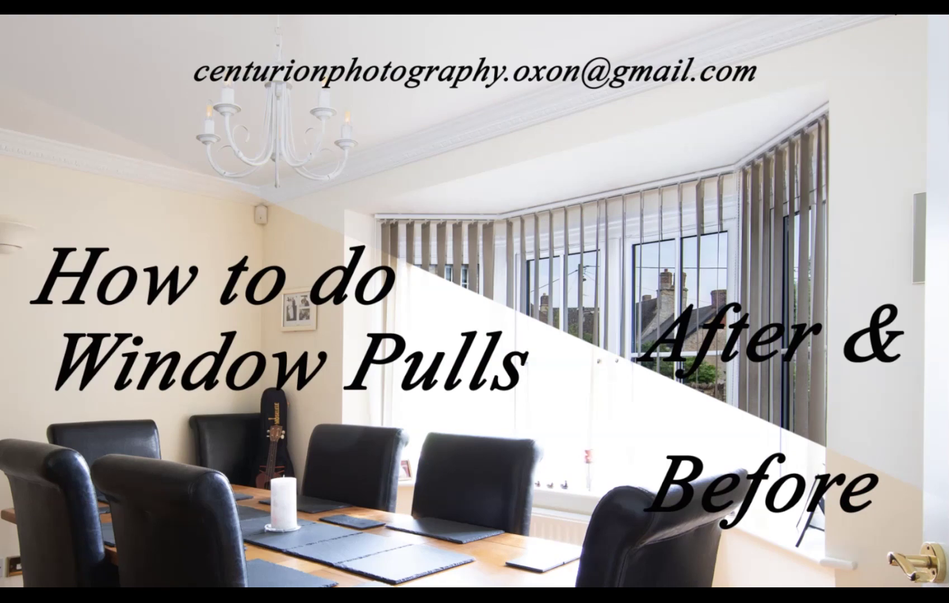